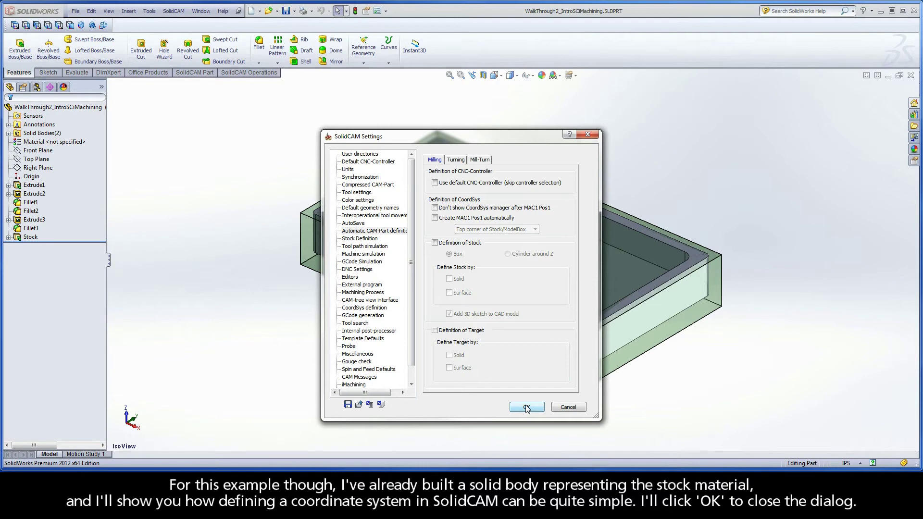
Create a new metric milling CAM-Part in the model file directory and set its CNC machine to gMilling_Haas_SS_3x.
click(527, 407)
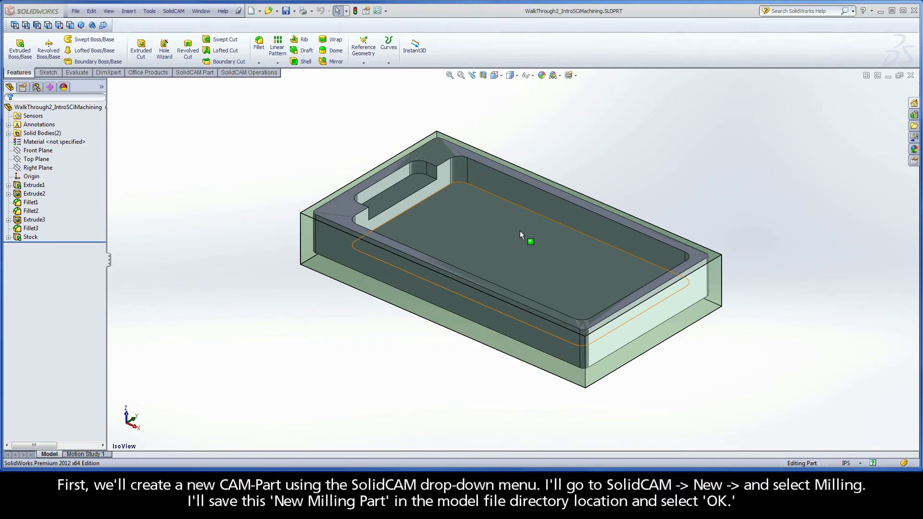
click(174, 12)
mouse_move(184, 25)
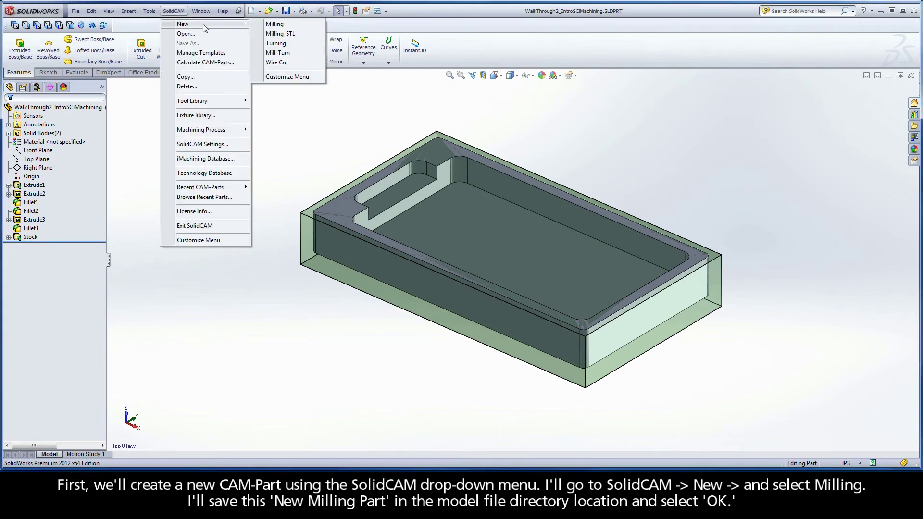
click(272, 27)
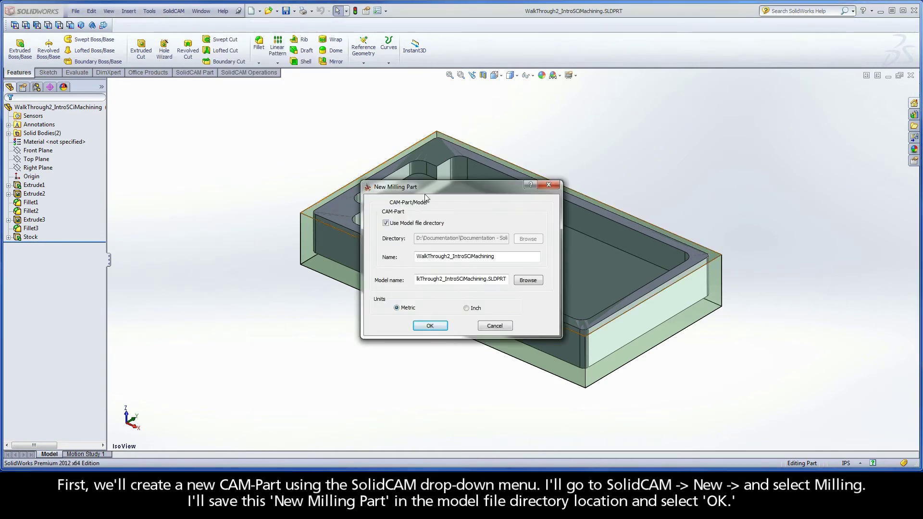
click(430, 326)
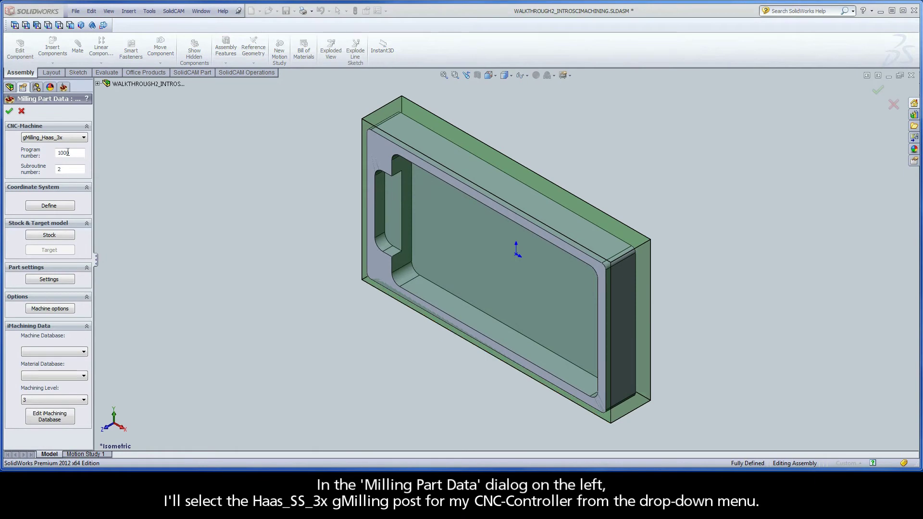
click(51, 138)
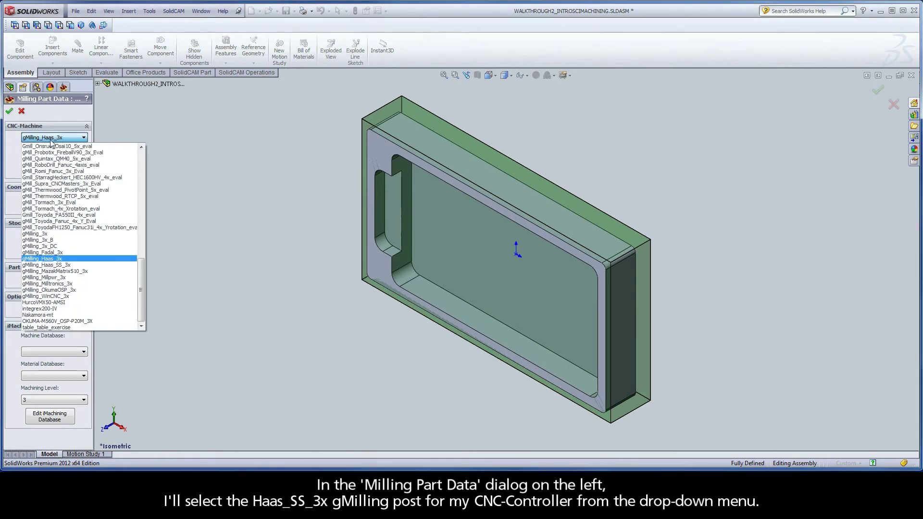
click(61, 265)
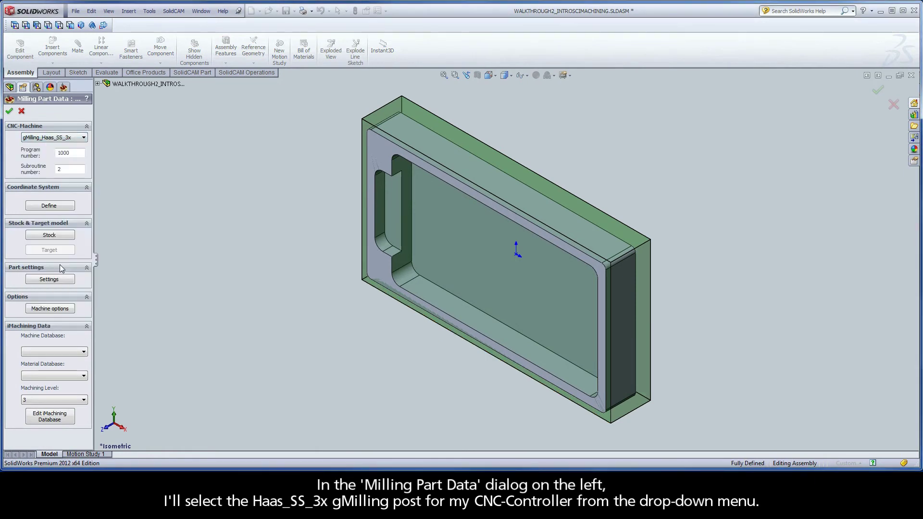
Define the machine coordinate system by selecting the stock's top face, with its origin at the corner of the model box and default levels.
click(48, 205)
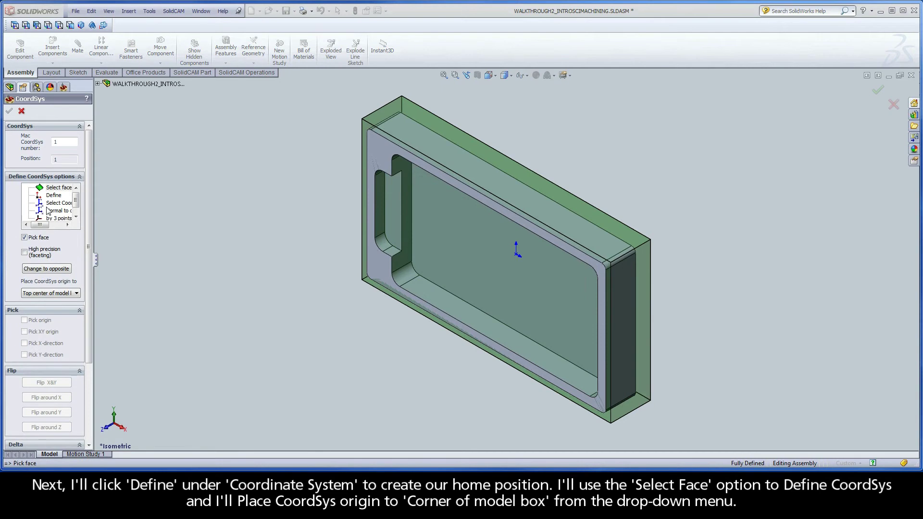
click(52, 188)
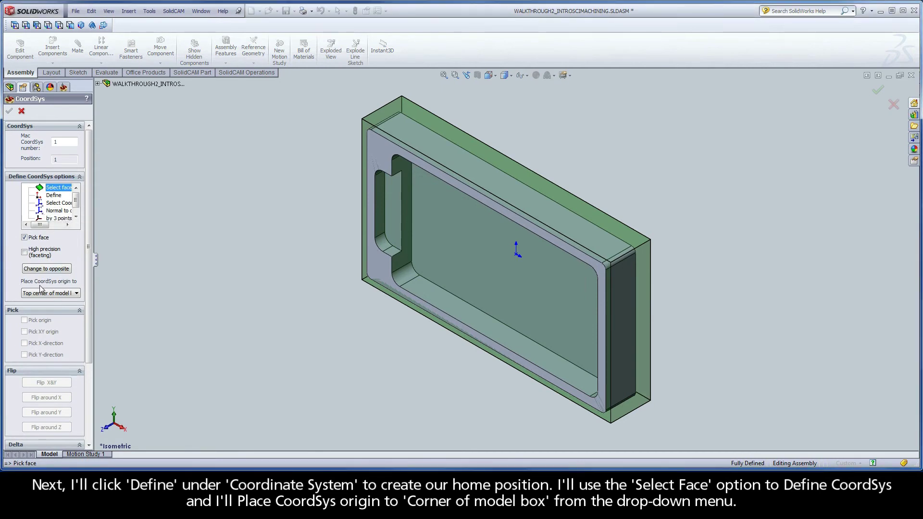
click(62, 294)
click(60, 302)
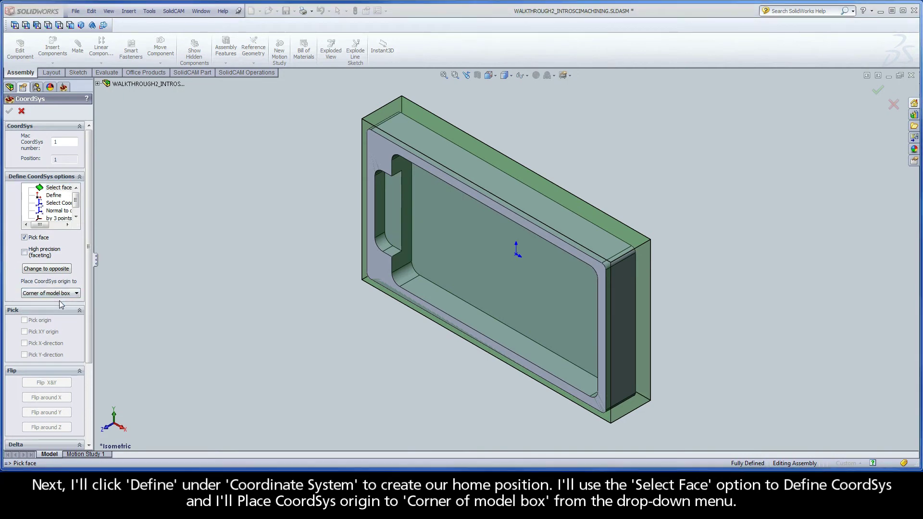
click(365, 275)
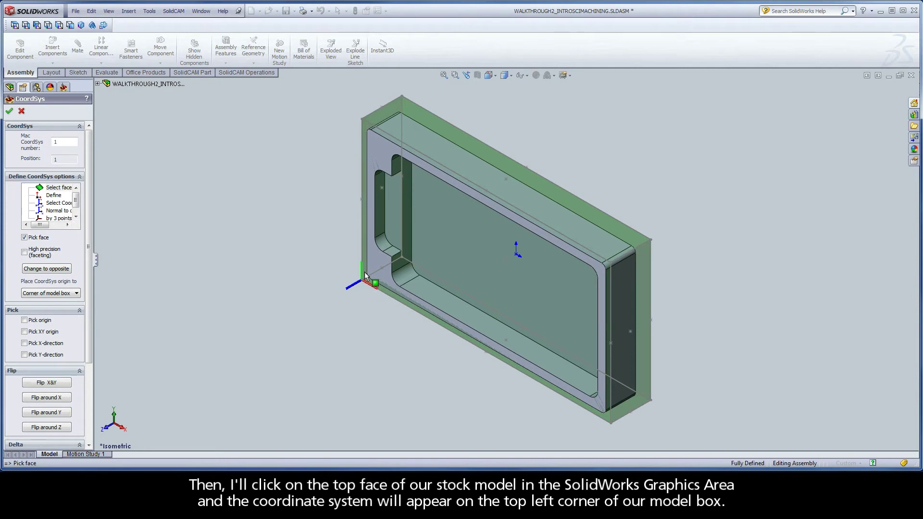
click(10, 112)
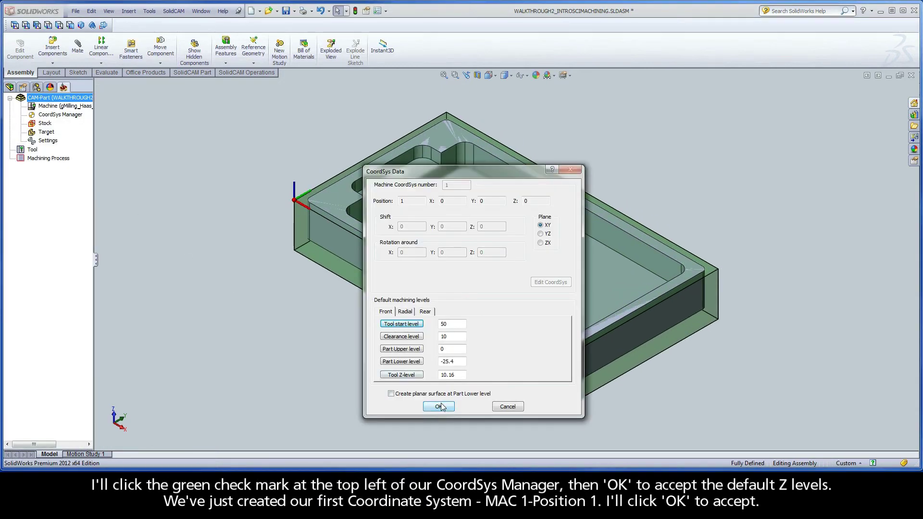
click(440, 406)
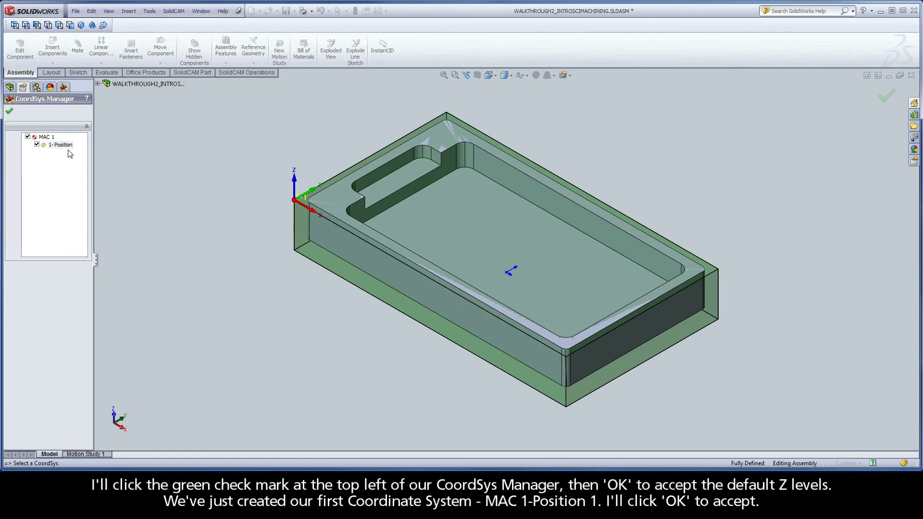
click(10, 112)
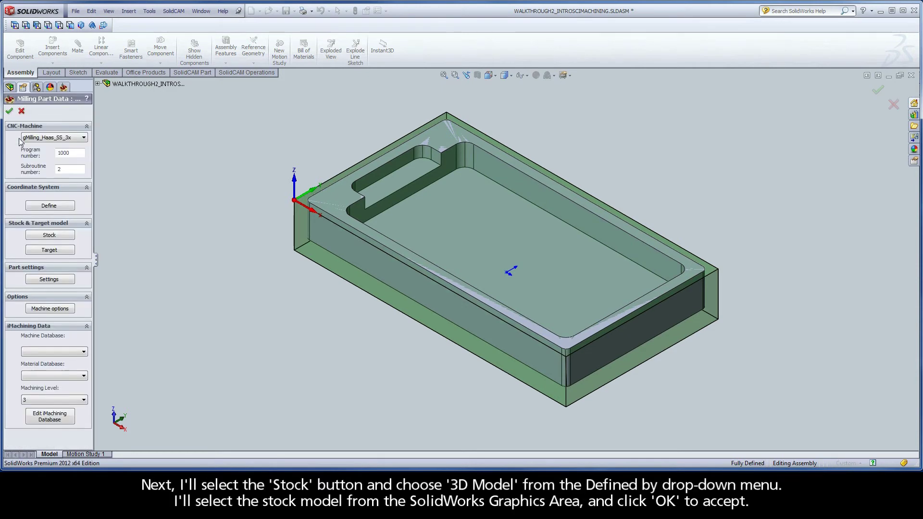
Define the stock as a 3D Model using the solid body that surrounds the part.
click(42, 235)
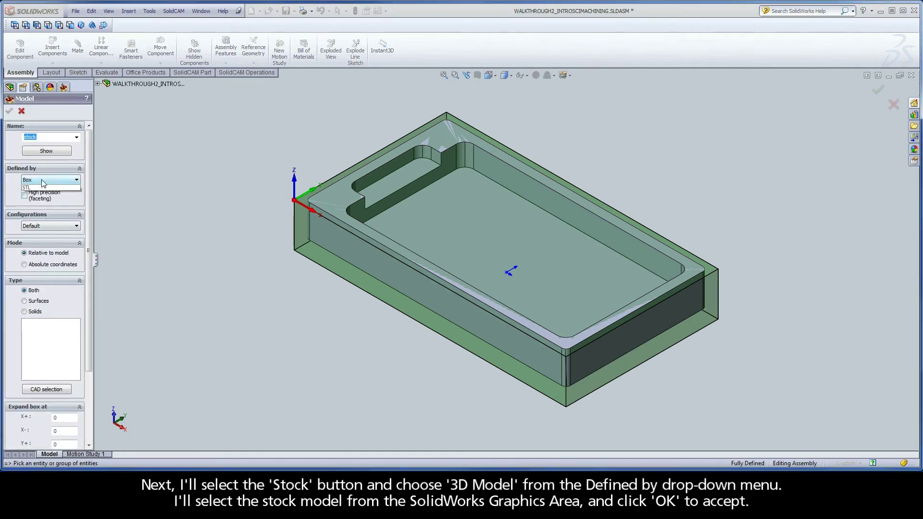
click(43, 180)
click(43, 202)
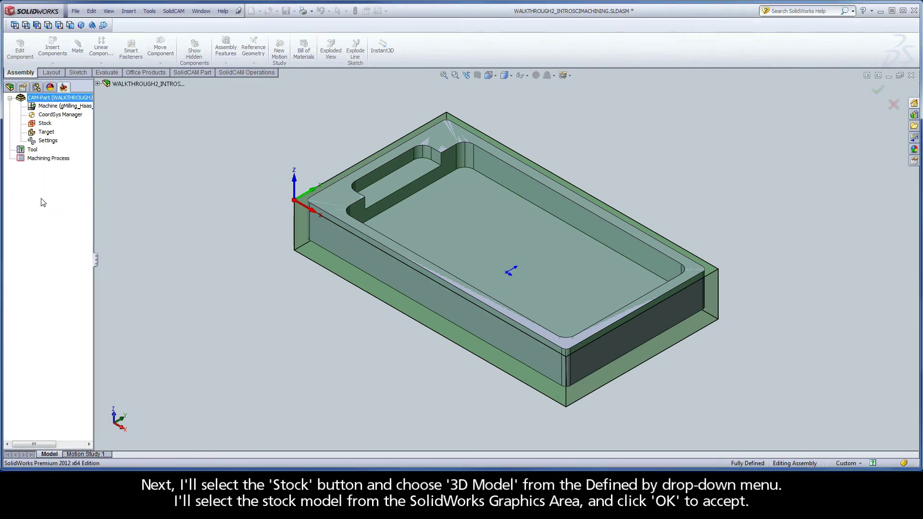
click(299, 226)
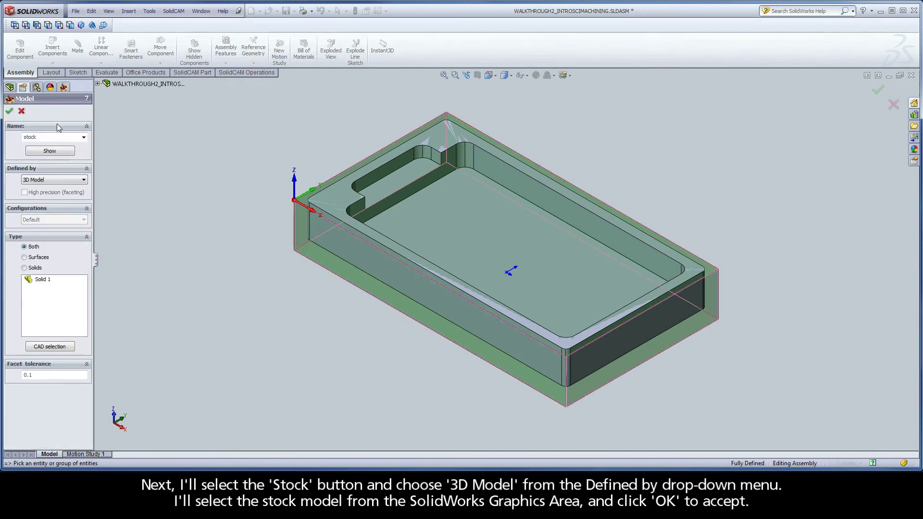
click(9, 112)
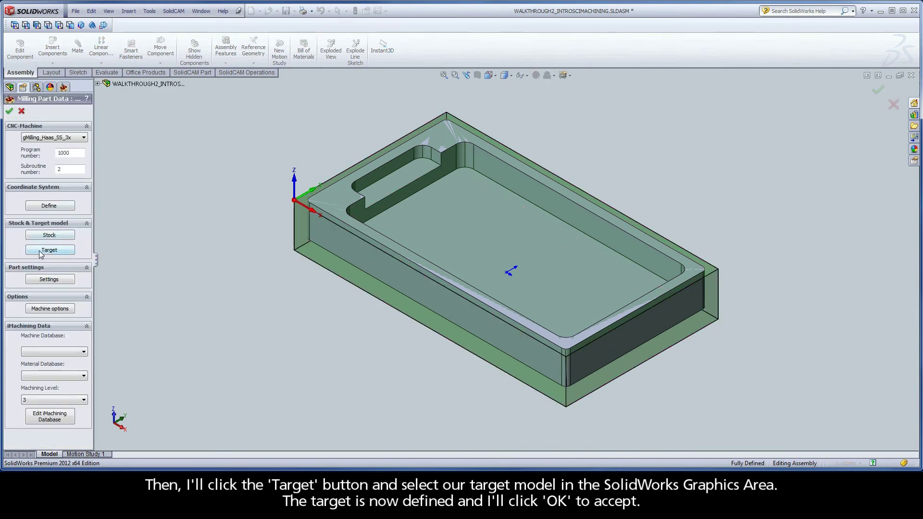
Define the target model using the solid body of the finished pocketed part.
click(41, 250)
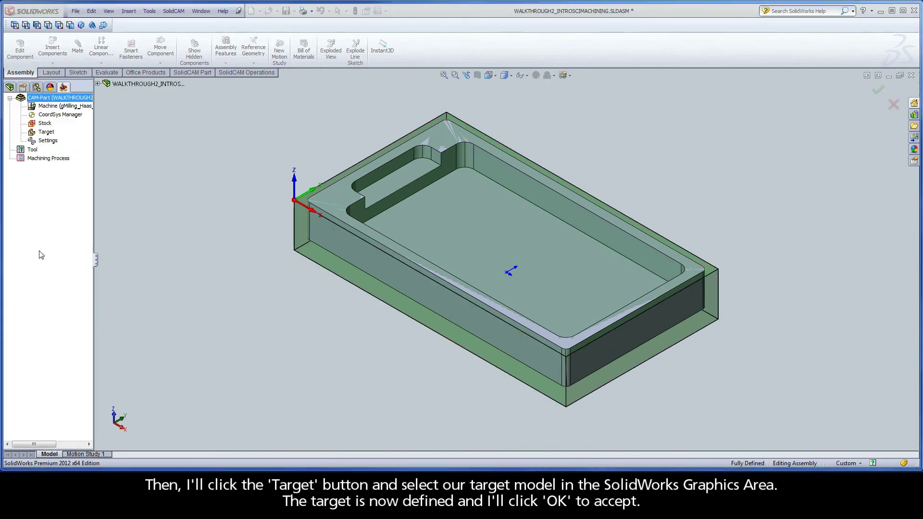
click(339, 201)
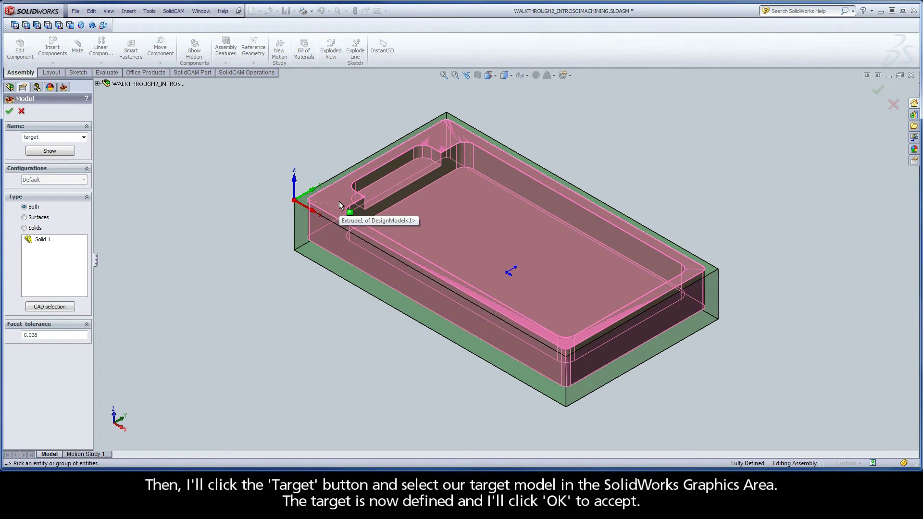
click(9, 112)
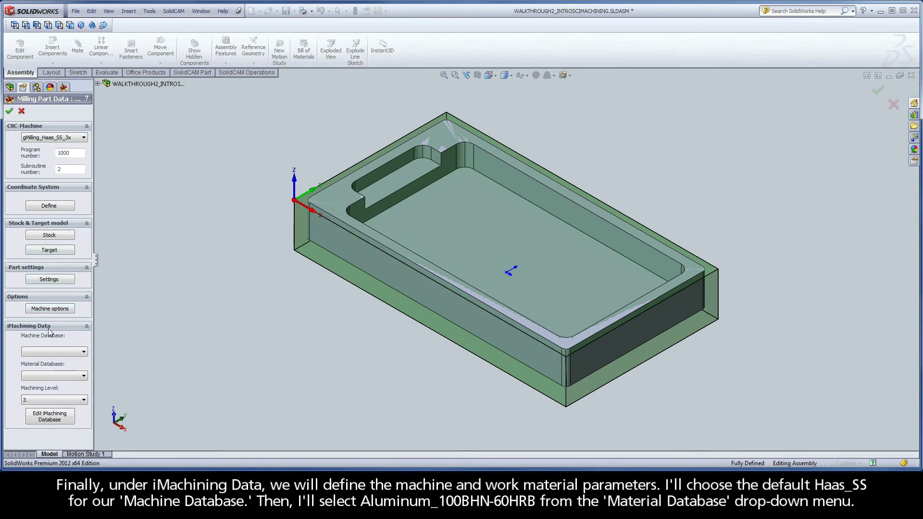
Set the iMachining machine database to Haas_SS and the material to Aluminum_100BHN-60HRB, and accept the milling part data.
click(56, 352)
click(53, 361)
click(50, 375)
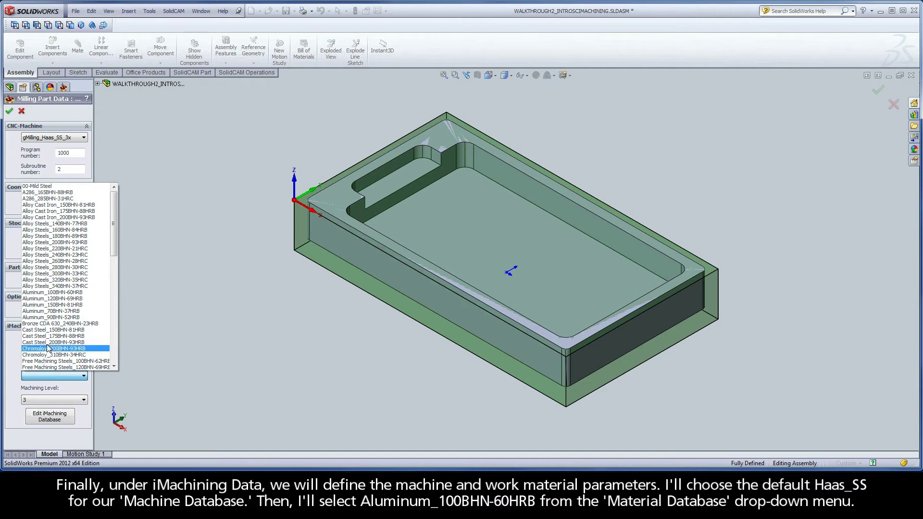
click(88, 296)
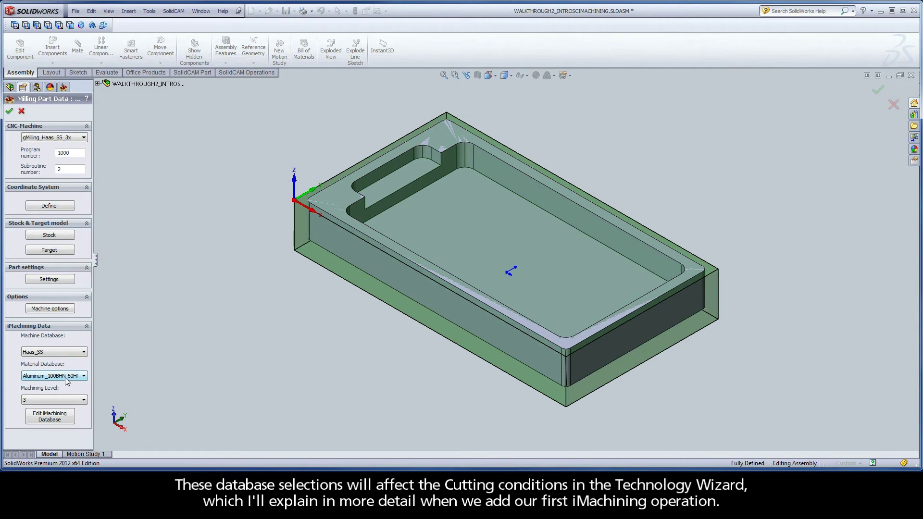
click(9, 112)
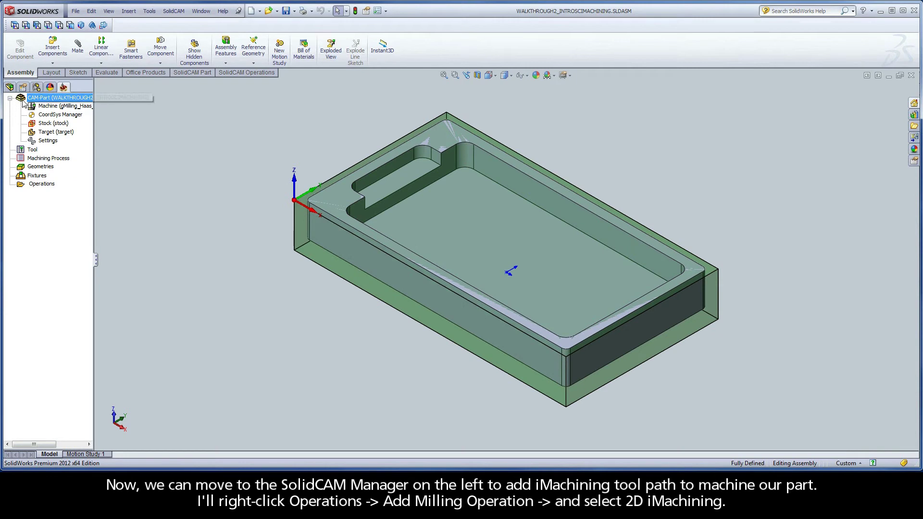
Add a 2D iMachining milling operation to the CAM-Part.
right_click(52, 185)
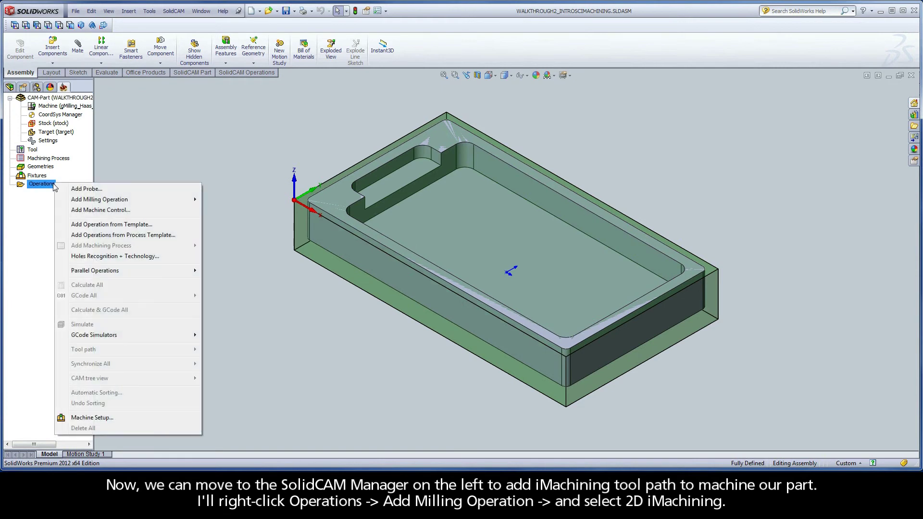
mouse_move(123, 204)
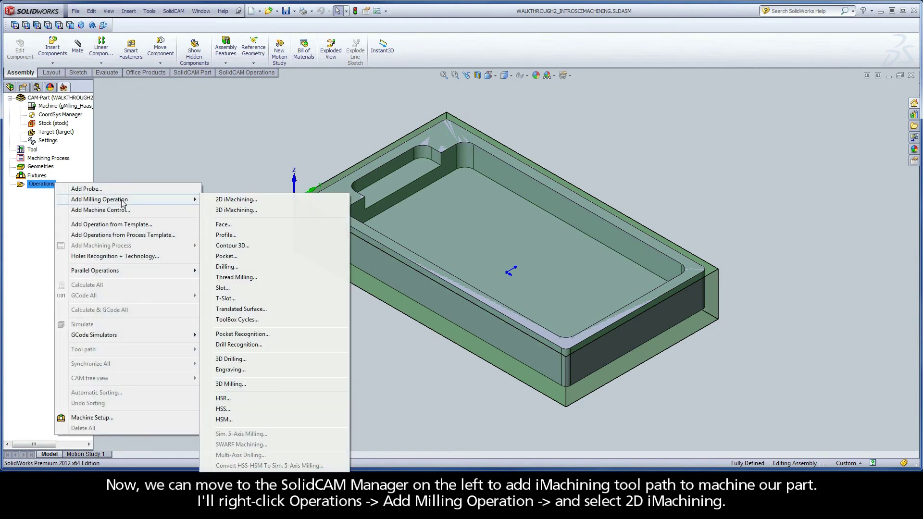
click(226, 201)
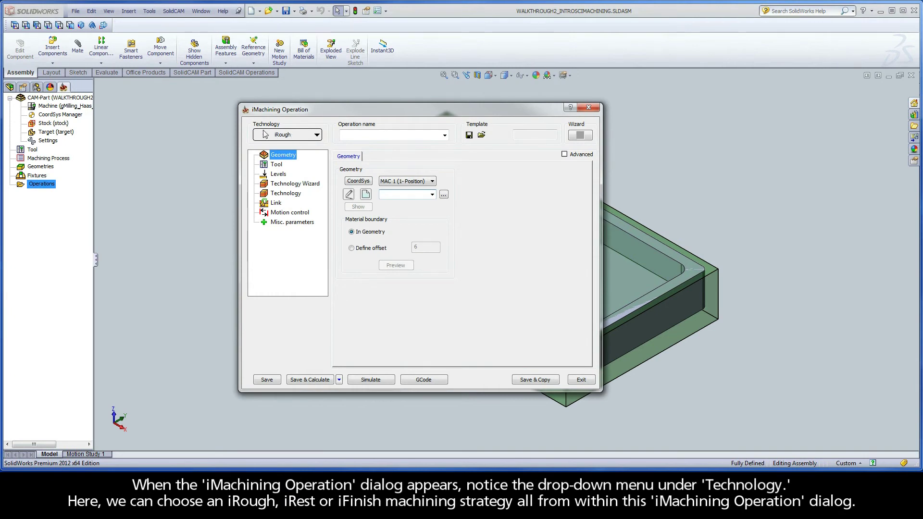
Compare the Technology parameters of the iRough, iRest and iFinish strategies, leaving the operation set to iRough.
click(289, 136)
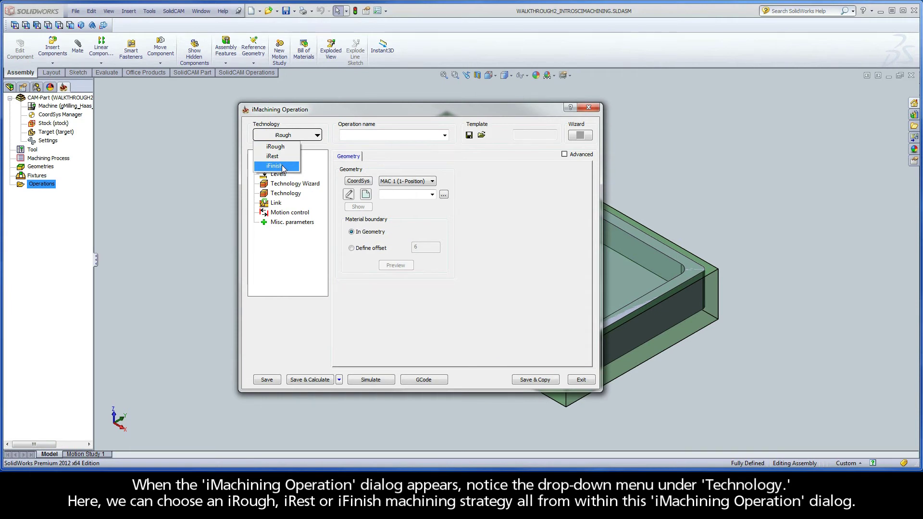
click(283, 194)
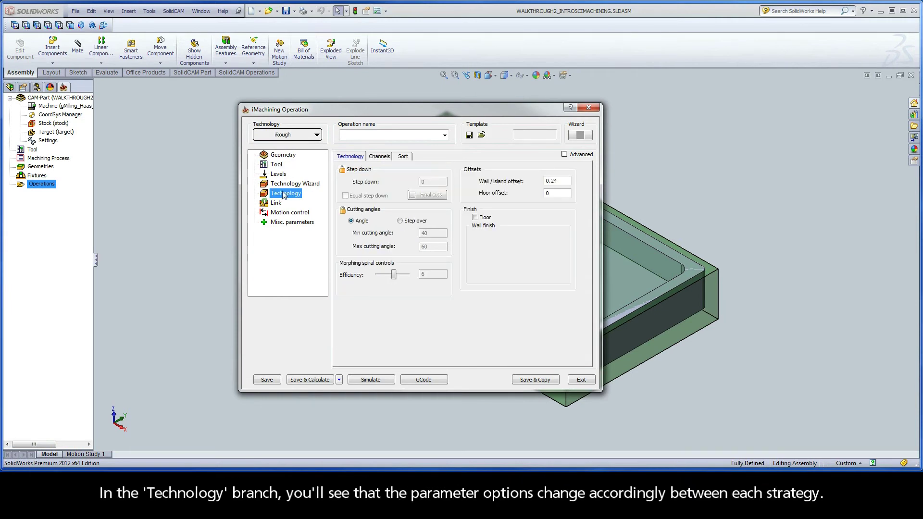
click(287, 137)
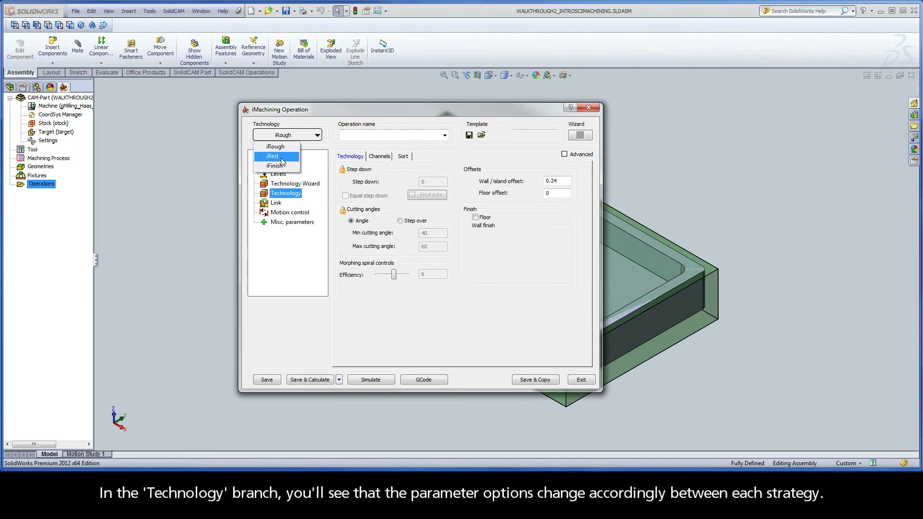
click(282, 157)
click(287, 136)
click(283, 166)
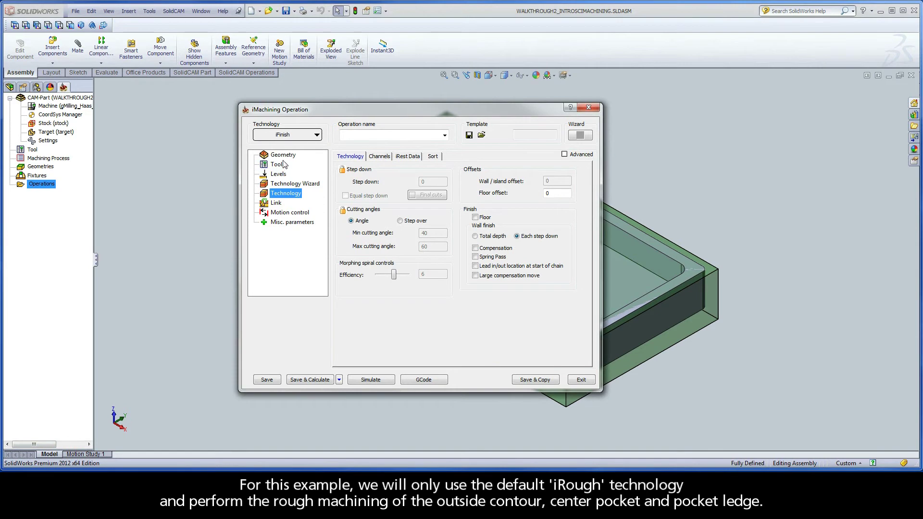
click(284, 136)
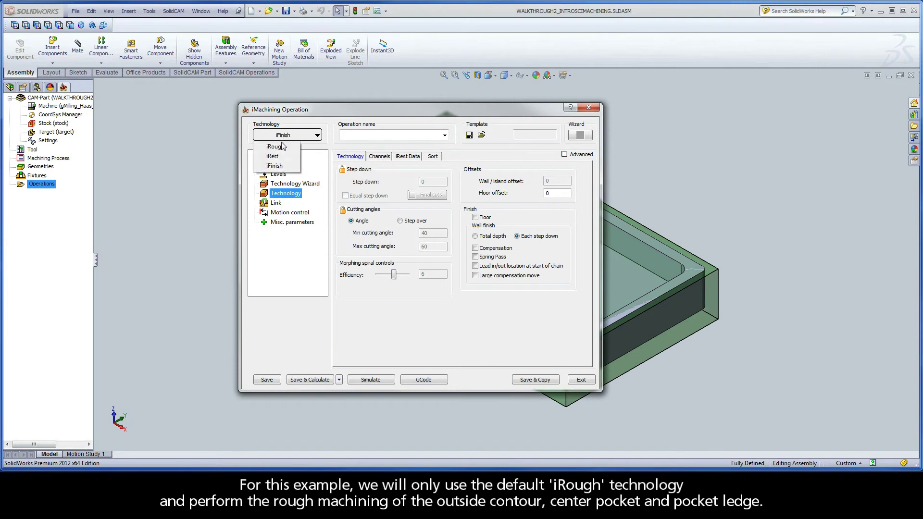
click(283, 147)
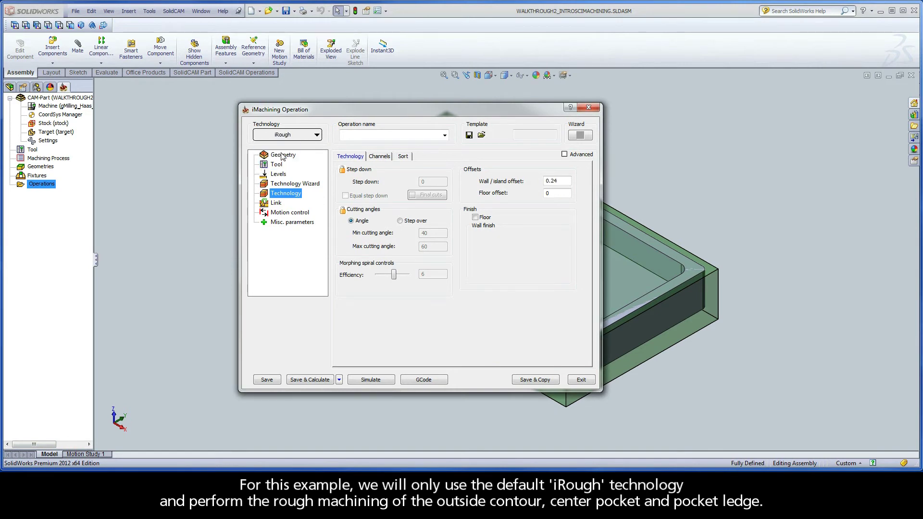
Start a new geometry for the operation and chain the stock model's top edge all around using Auto-constant Z.
click(282, 155)
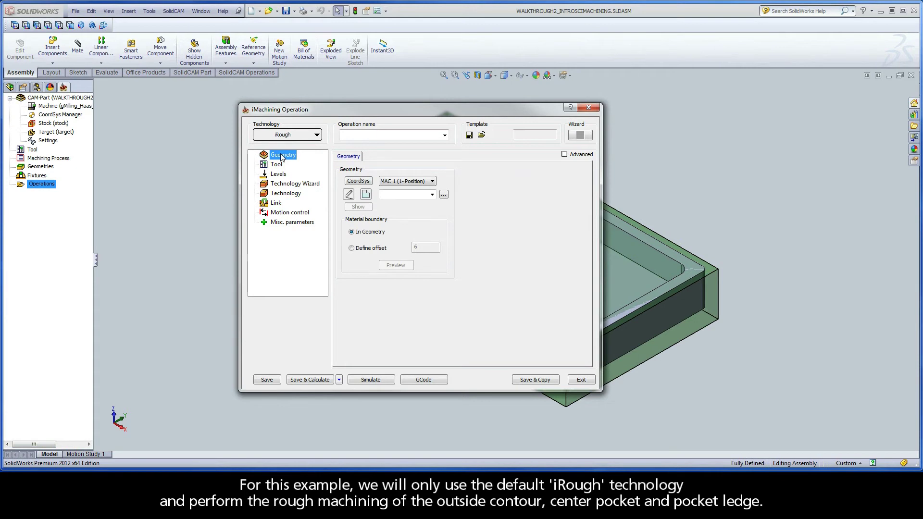
click(366, 194)
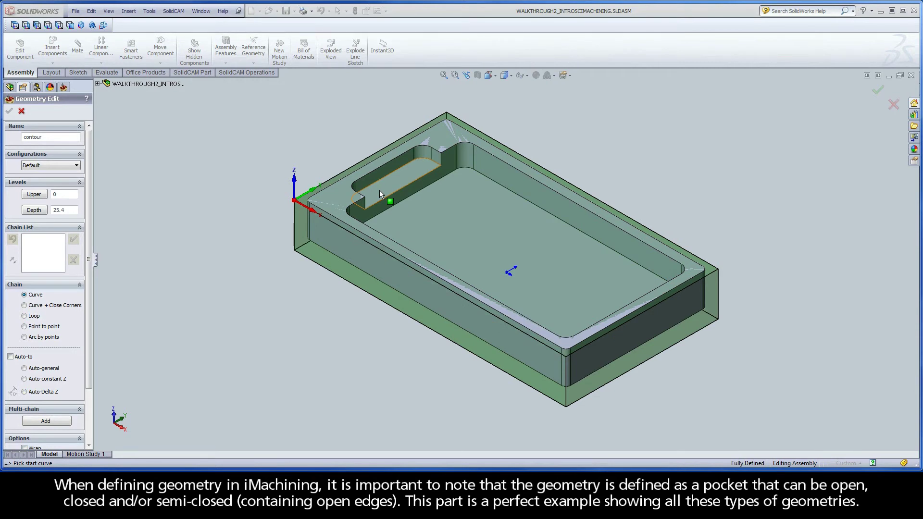
click(520, 332)
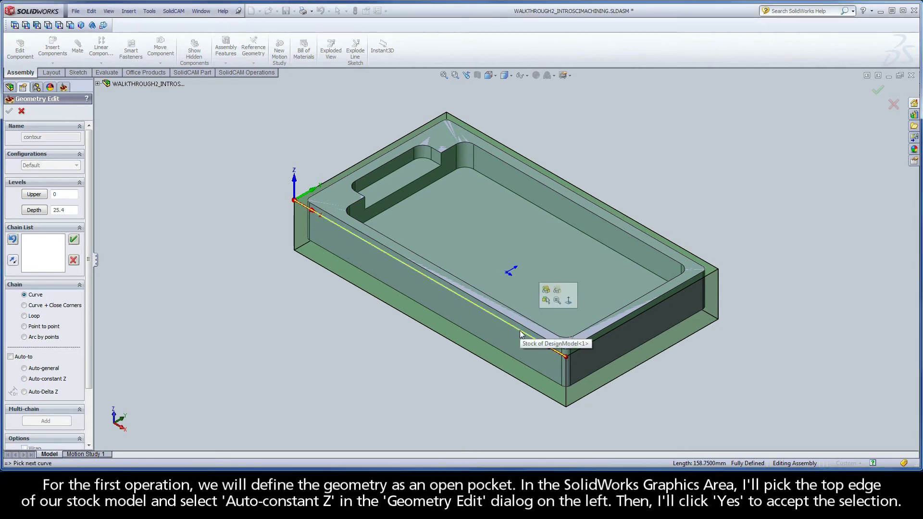
click(40, 380)
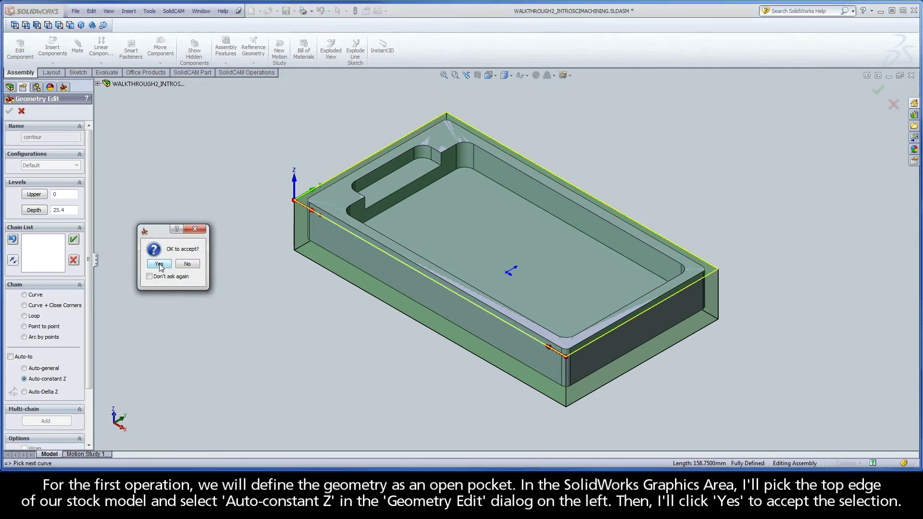
click(160, 265)
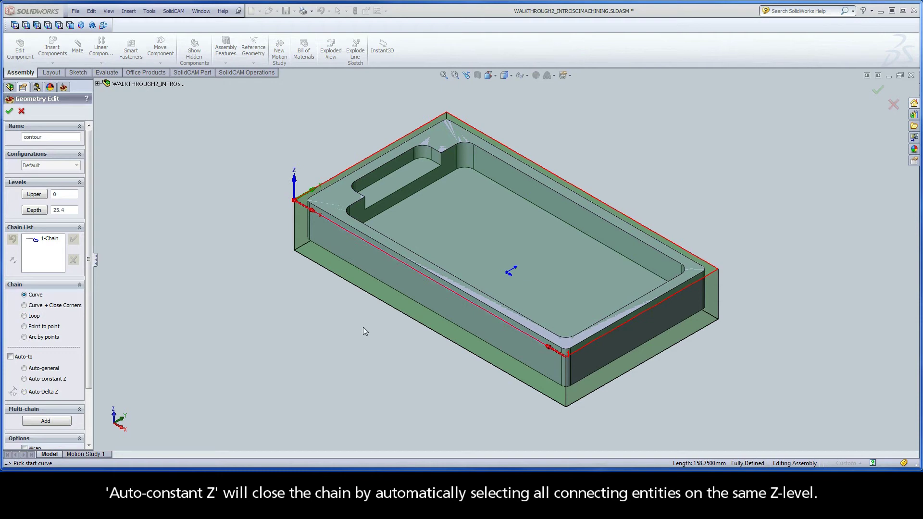
Add a second closed chain around the target model's top outer edge using Auto-constant Z.
click(529, 335)
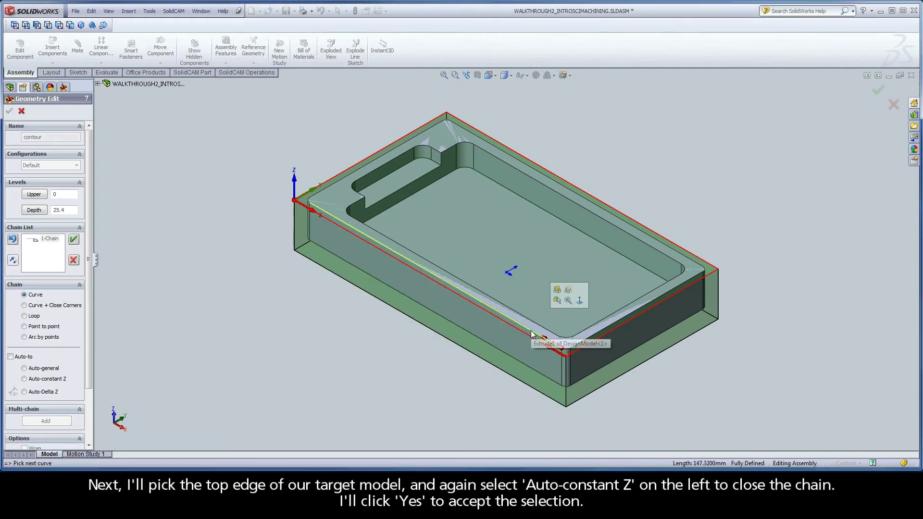
click(58, 380)
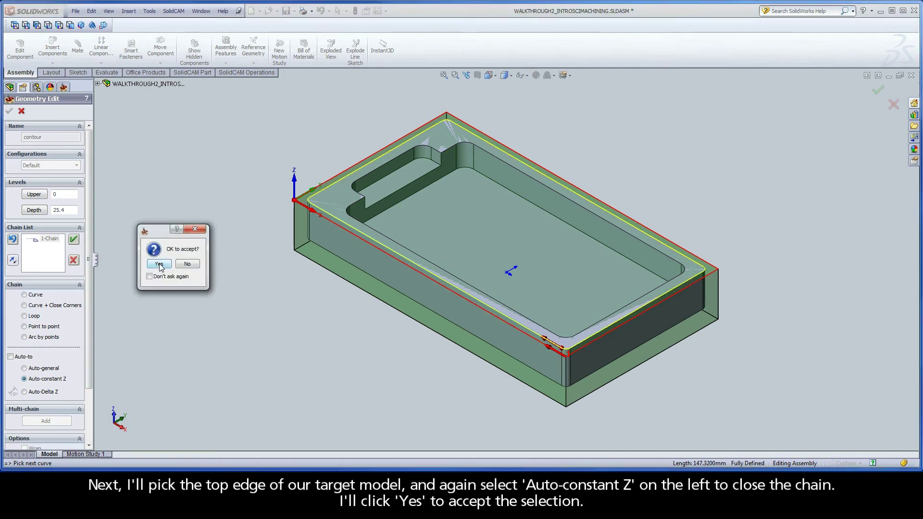
click(159, 265)
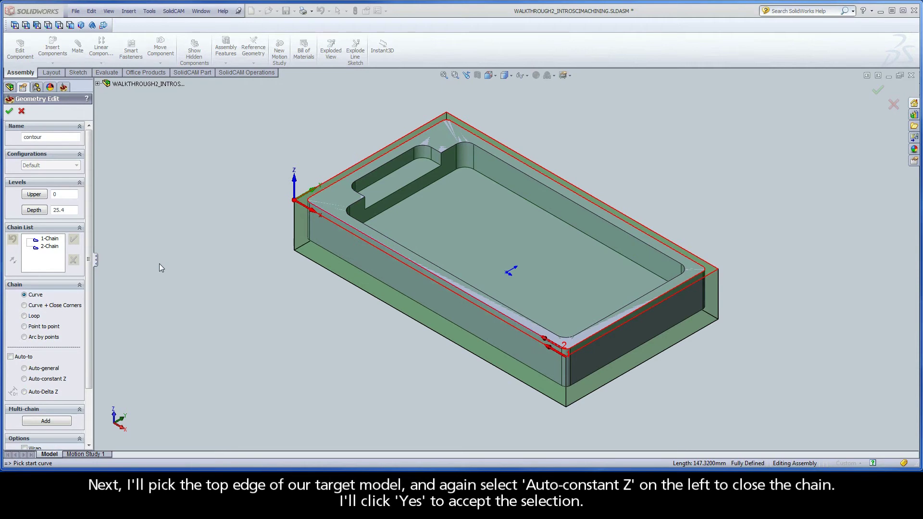
Mark the outer stock chain as open and accept the contour geometry.
right_click(49, 240)
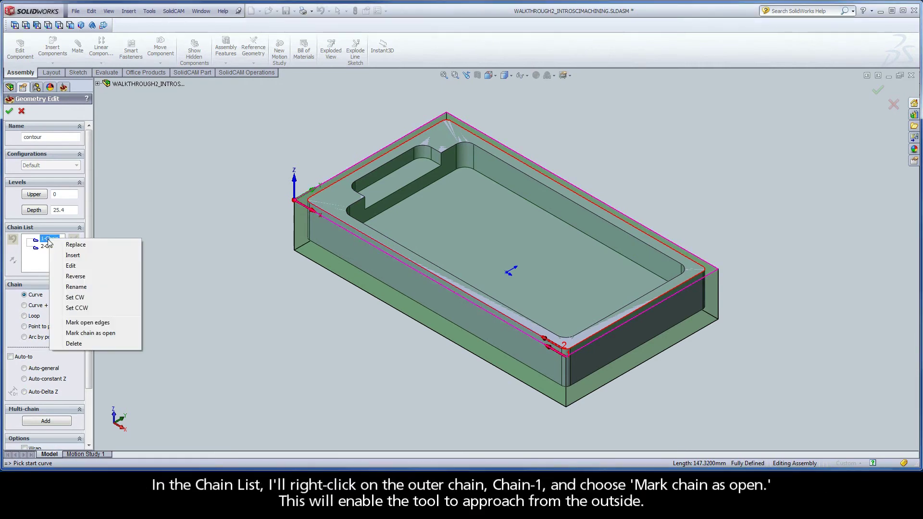
click(76, 333)
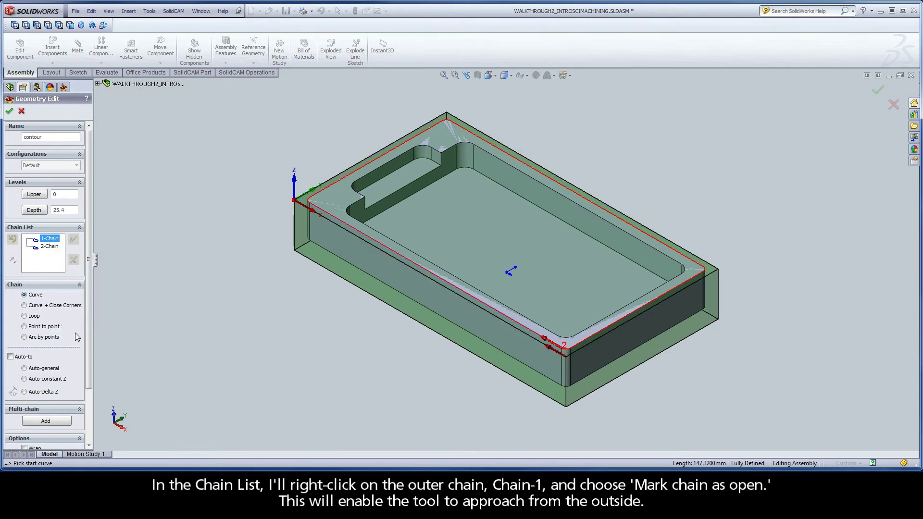
click(9, 112)
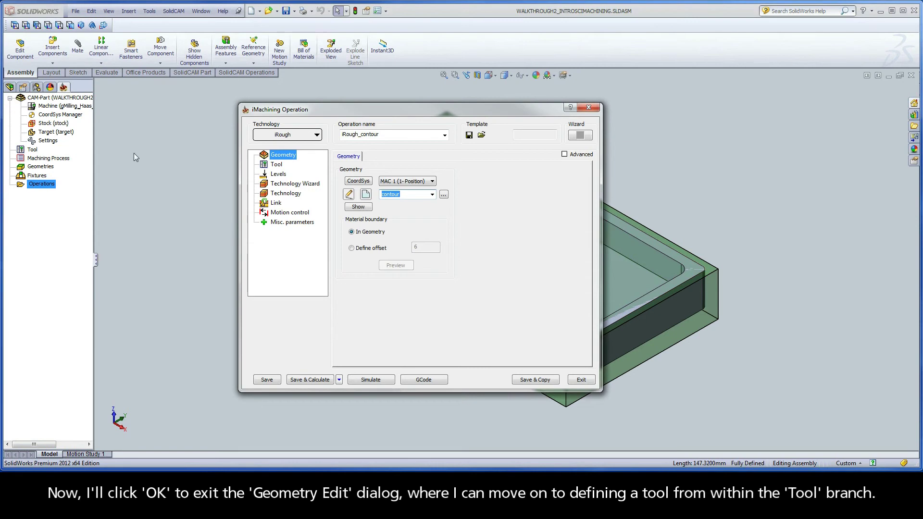
Add a new END MILL to the tool table for the iRough operation.
click(277, 165)
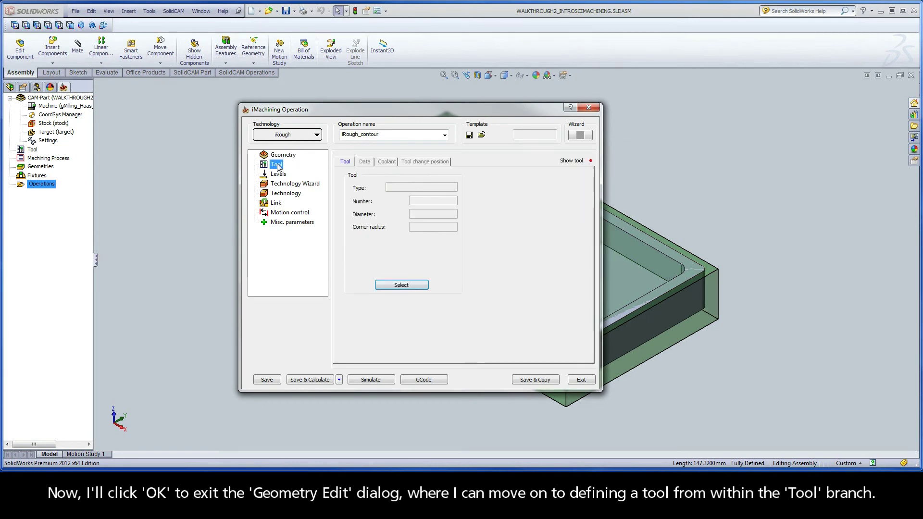
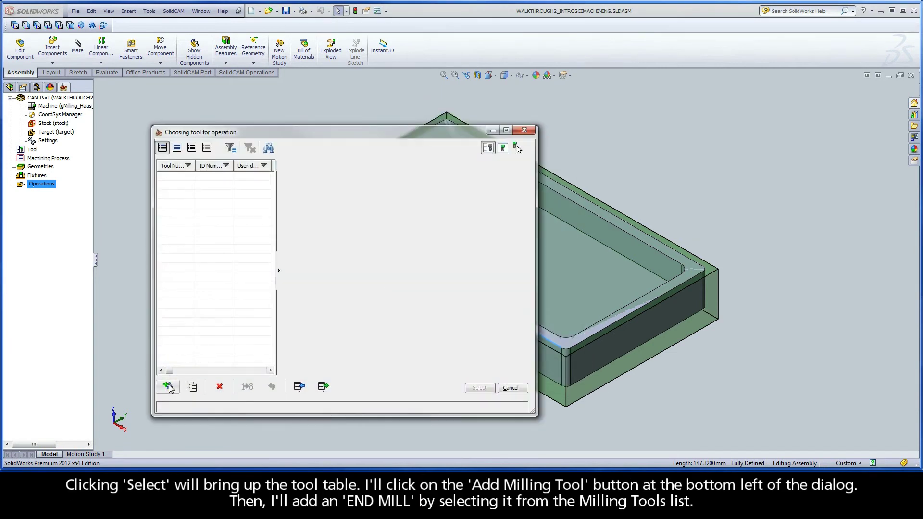
click(168, 387)
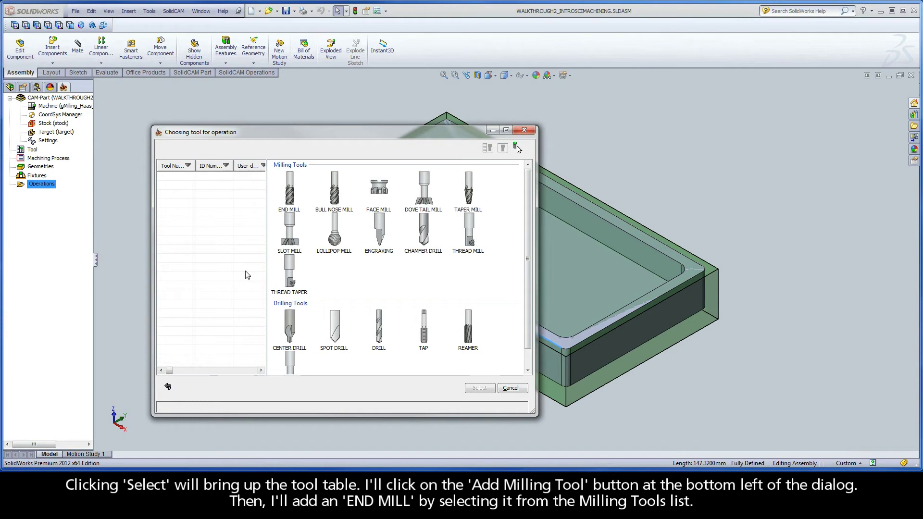
click(290, 197)
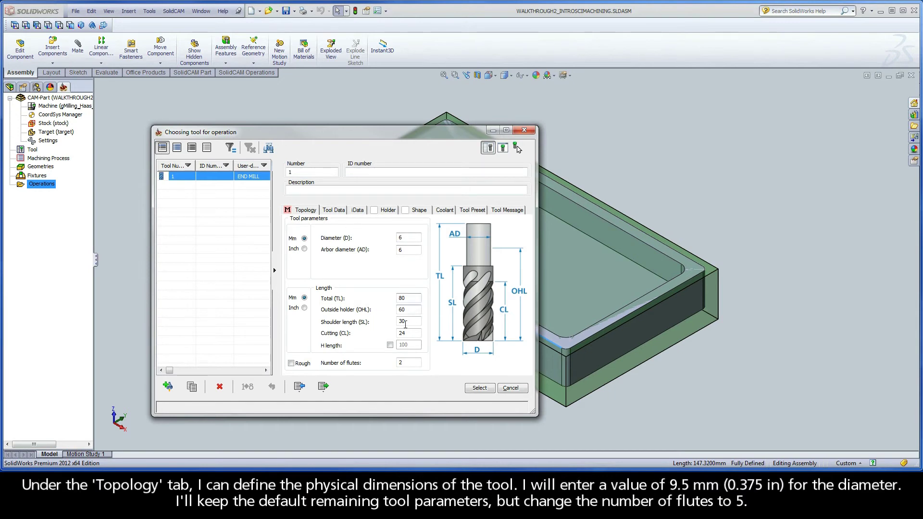
Set the end mill's diameter to 9.5 mm with 5 flutes, and assign it to the operation keeping the 45 (Medium) helical angle.
click(404, 238)
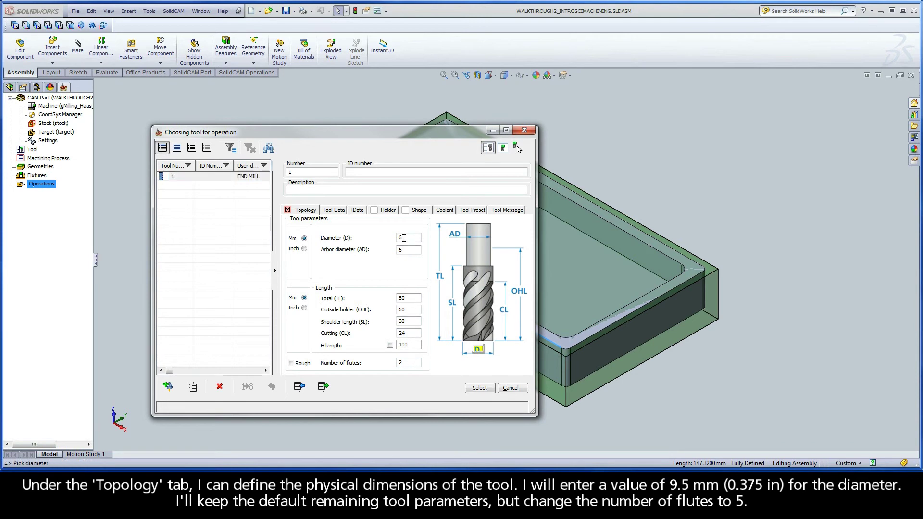
drag(404, 237, 393, 241)
text(9.5)
click(407, 363)
double_click(407, 362)
text(5)
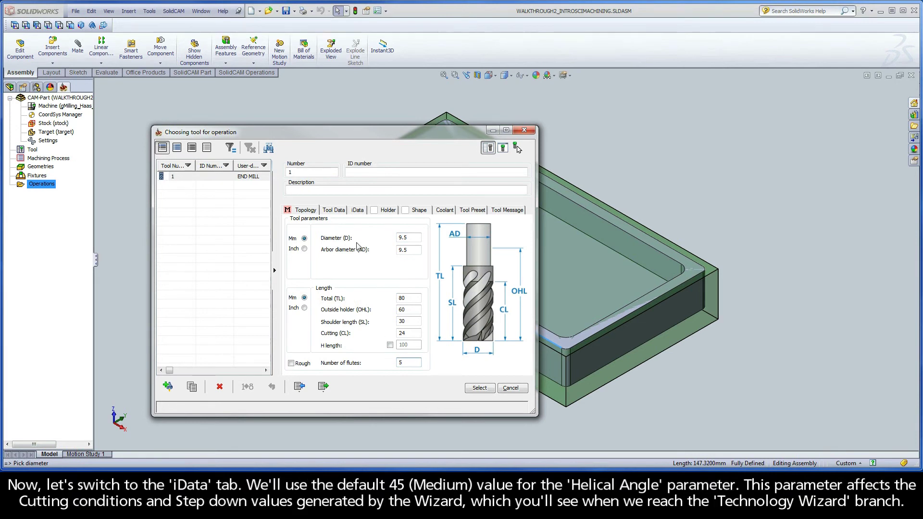
click(356, 212)
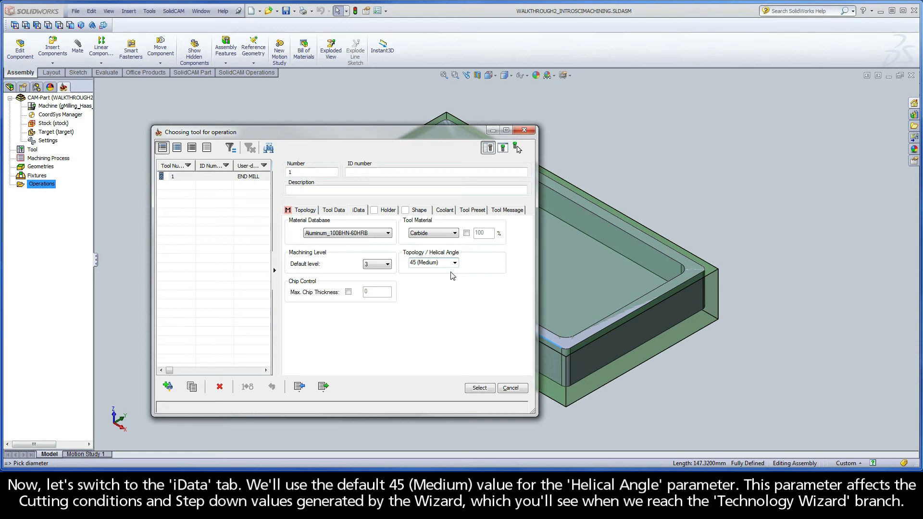
click(479, 387)
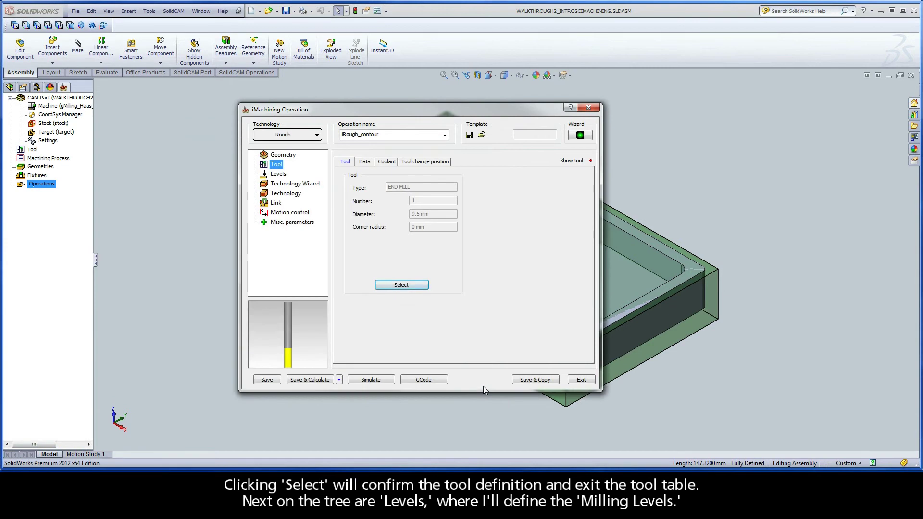
Define the upper milling level by picking the top face of the stock model.
click(279, 176)
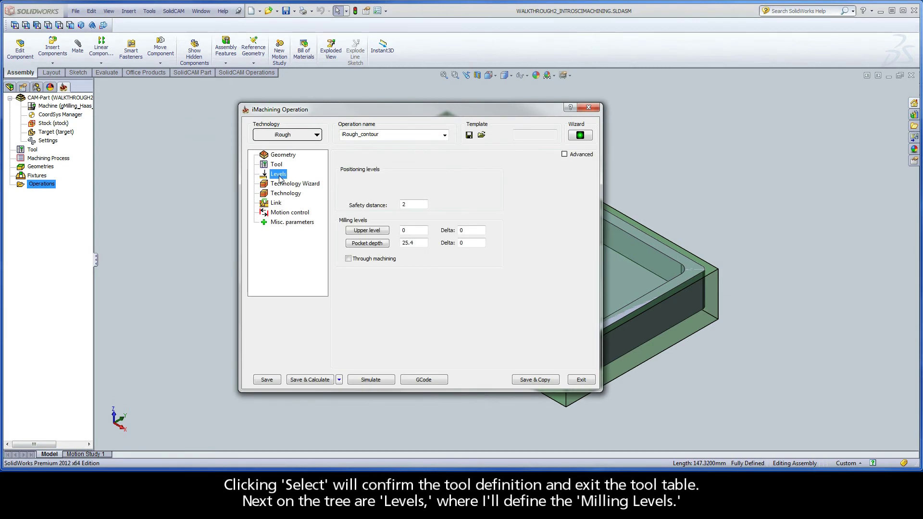
click(369, 233)
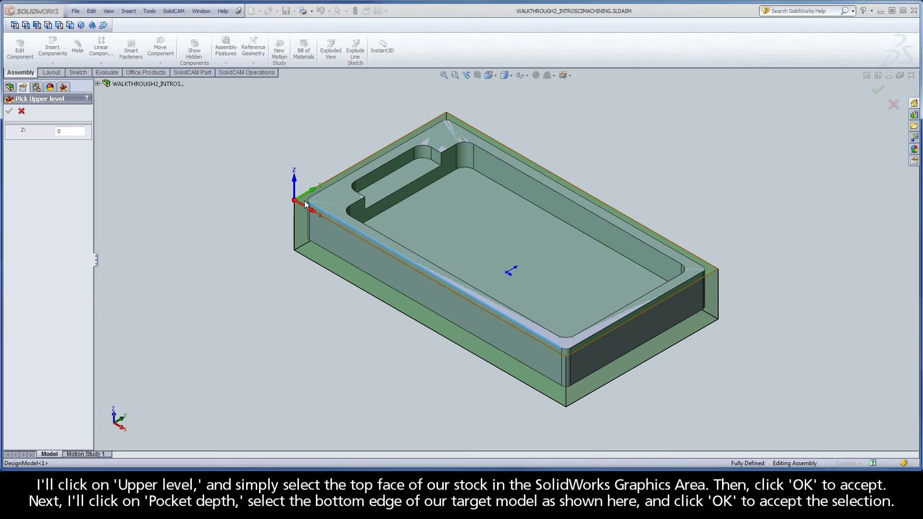
click(306, 204)
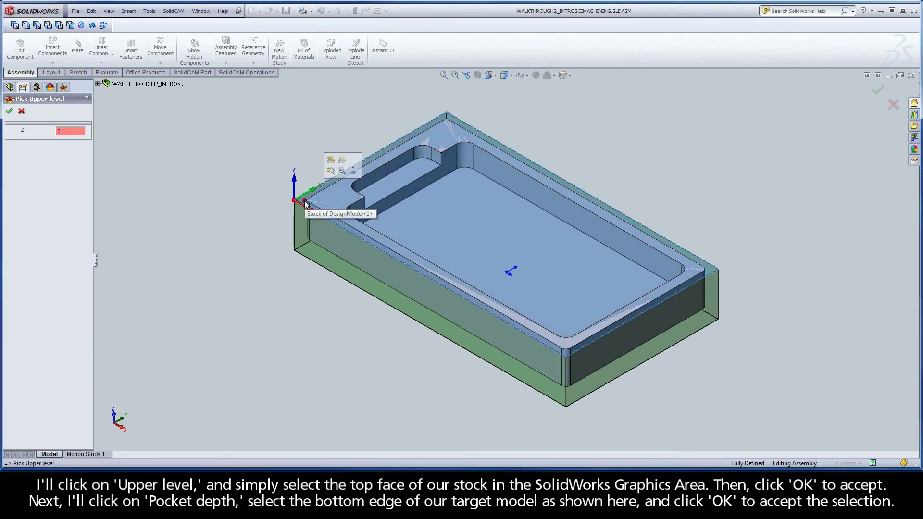
click(10, 111)
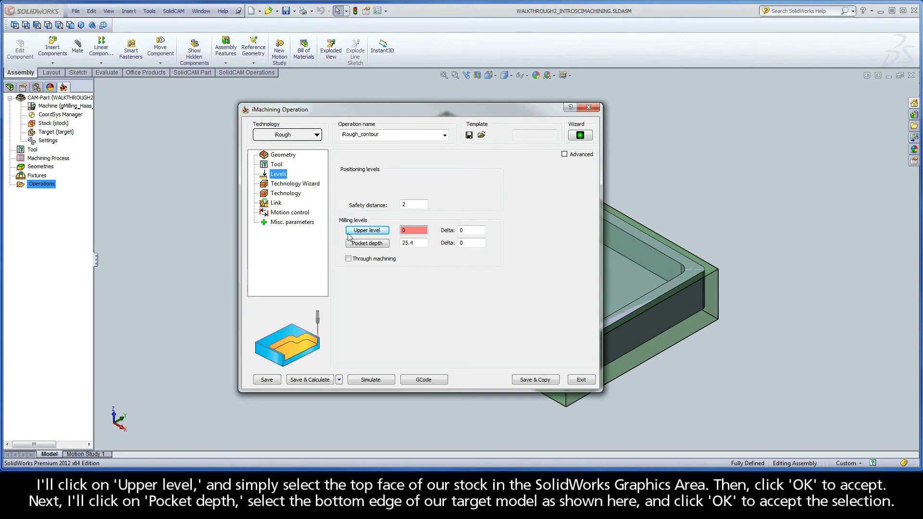
Define the pocket depth by picking the bottom corner of the target model's outer wall.
click(364, 244)
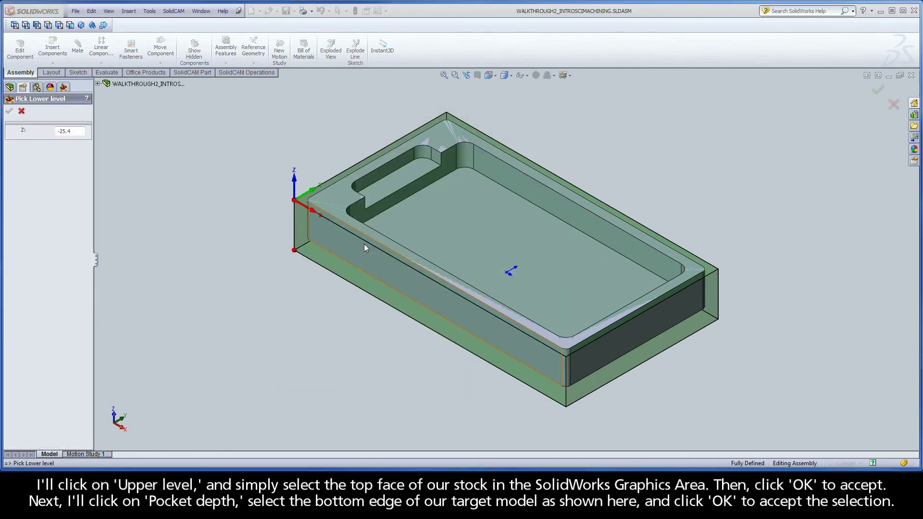
click(310, 240)
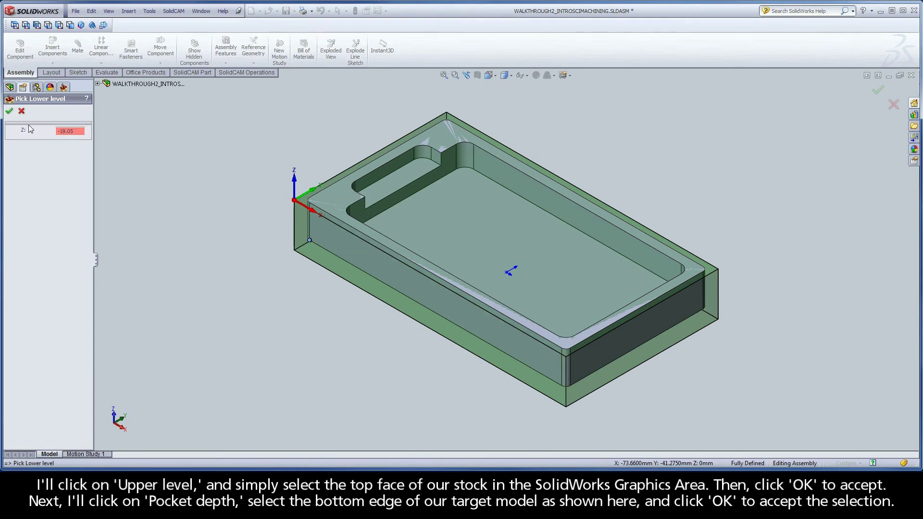
click(9, 111)
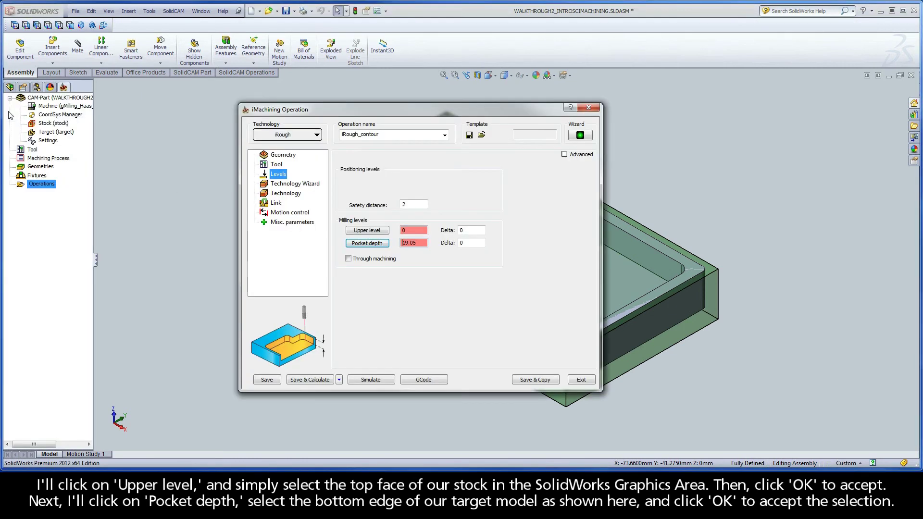
click(411, 231)
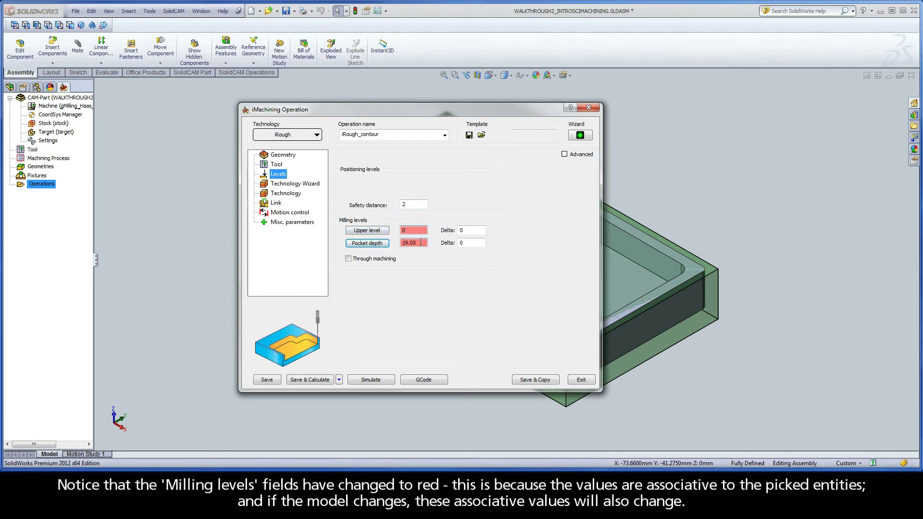
click(420, 242)
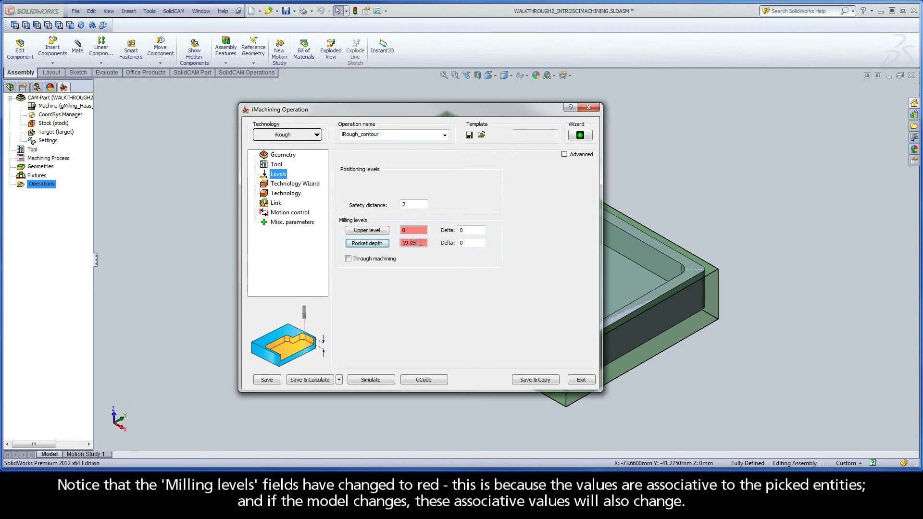
Examine the Technology Wizard's automatic step down, output cutting data views and machining level preview at level 3, plus the resulting Technology parameters.
click(287, 185)
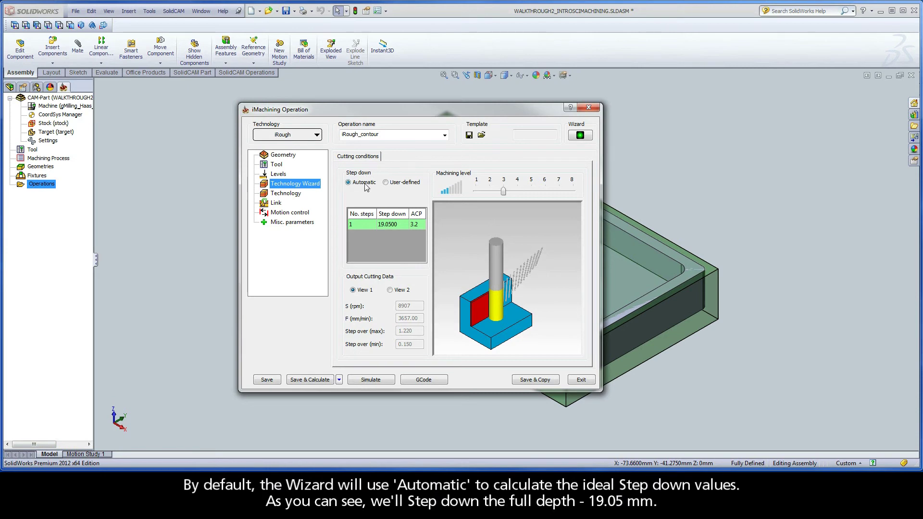
mouse_move(365, 187)
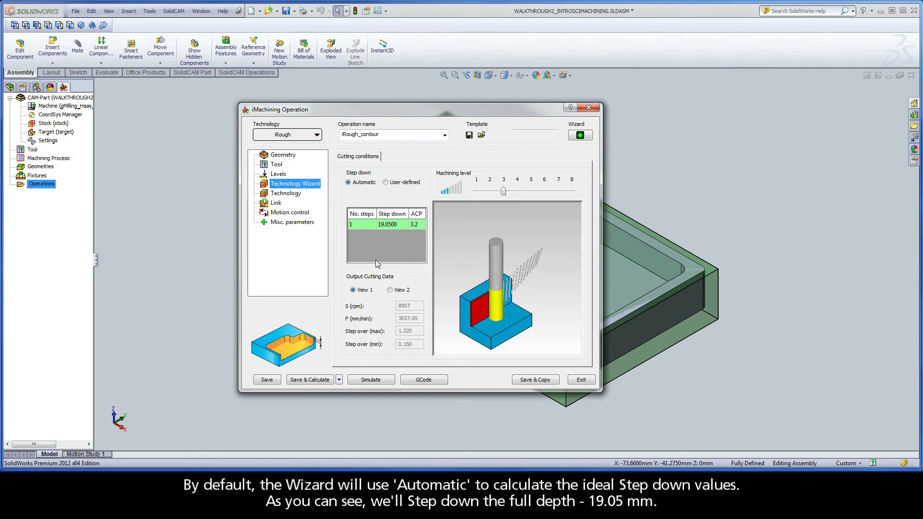
click(390, 290)
click(353, 290)
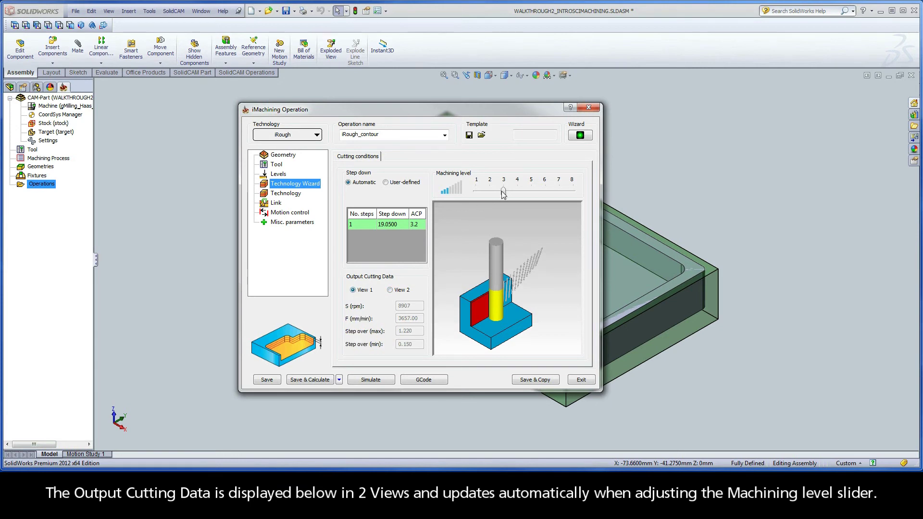
mouse_move(504, 192)
mouse_down()
mouse_move(577, 195)
mouse_move(476, 195)
mouse_move(501, 194)
mouse_up()
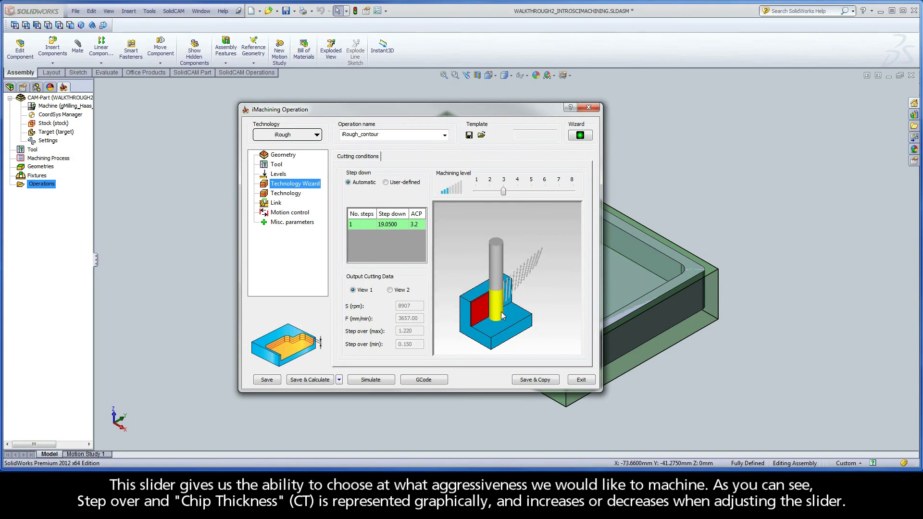
scroll(504, 312, up, 3)
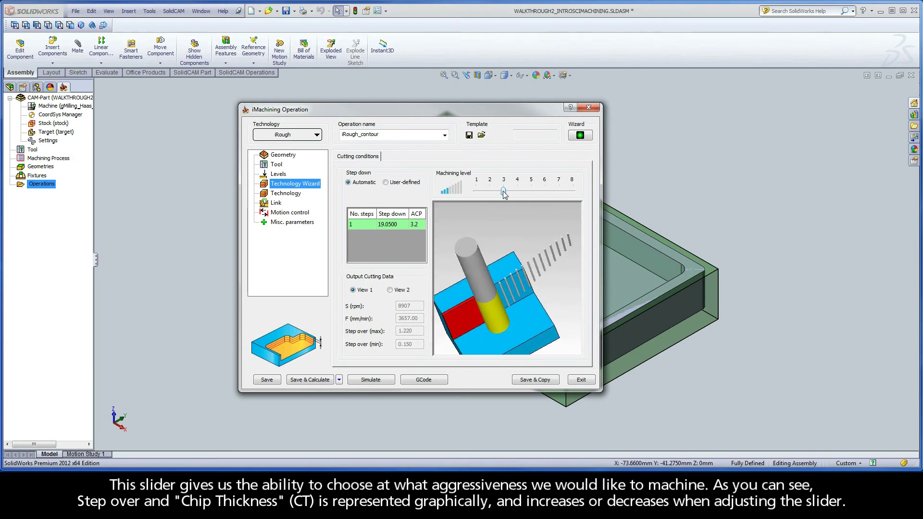
mouse_move(502, 191)
mouse_down()
mouse_move(575, 194)
mouse_move(468, 193)
mouse_move(500, 194)
mouse_up()
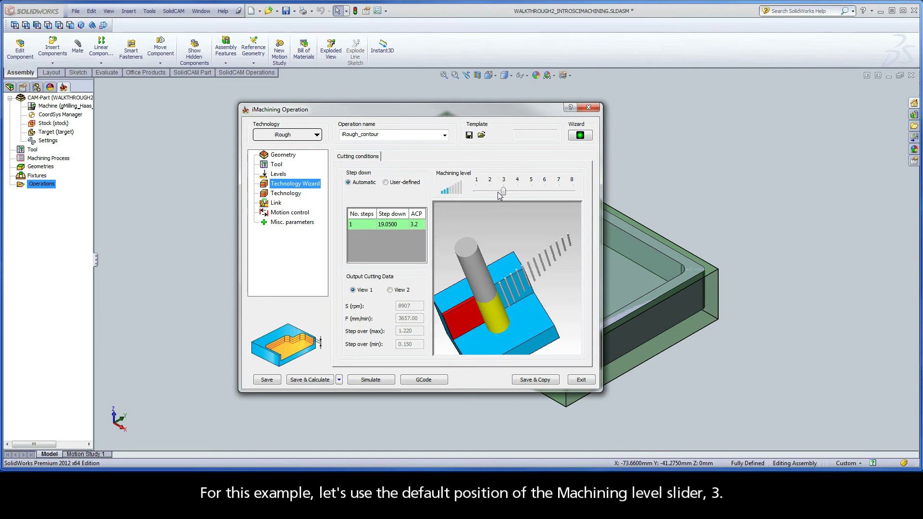
click(284, 194)
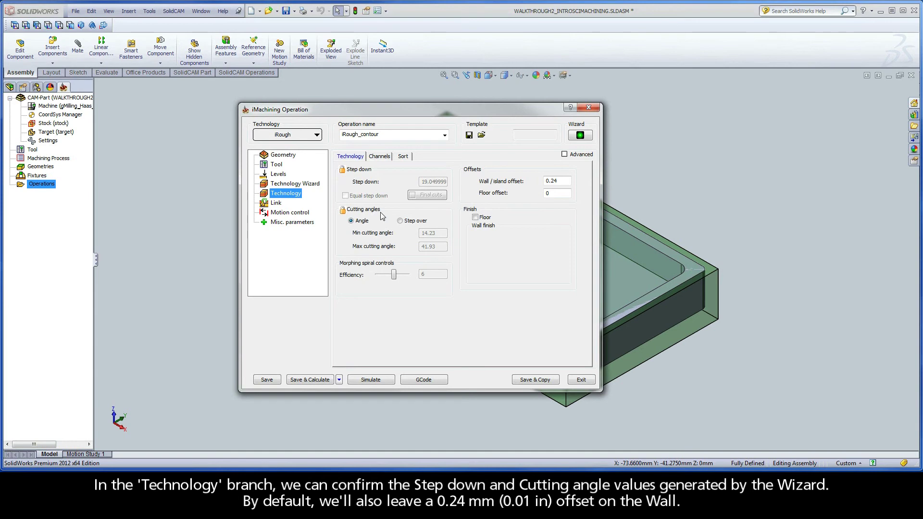
Keep the default wall offset and link settings, name the operation iRough_OutsideContour, and save and calculate its tool path.
mouse_move(561, 181)
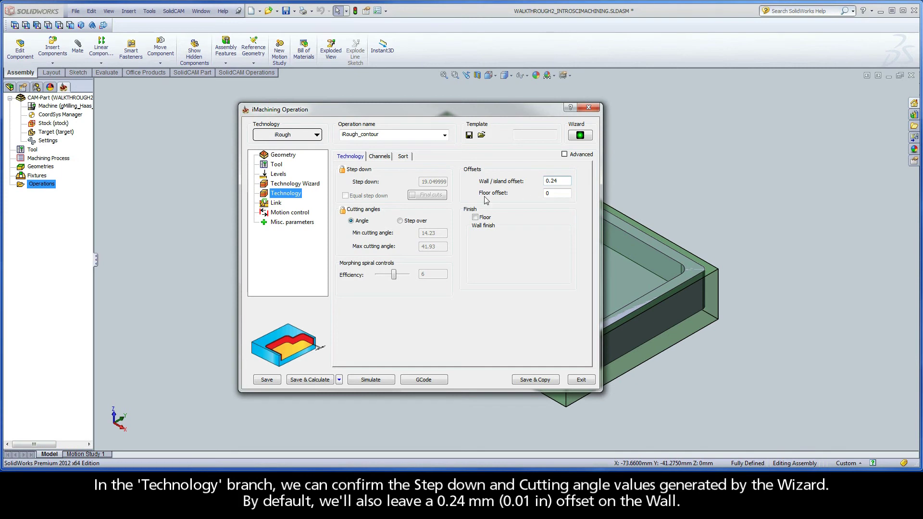
click(276, 203)
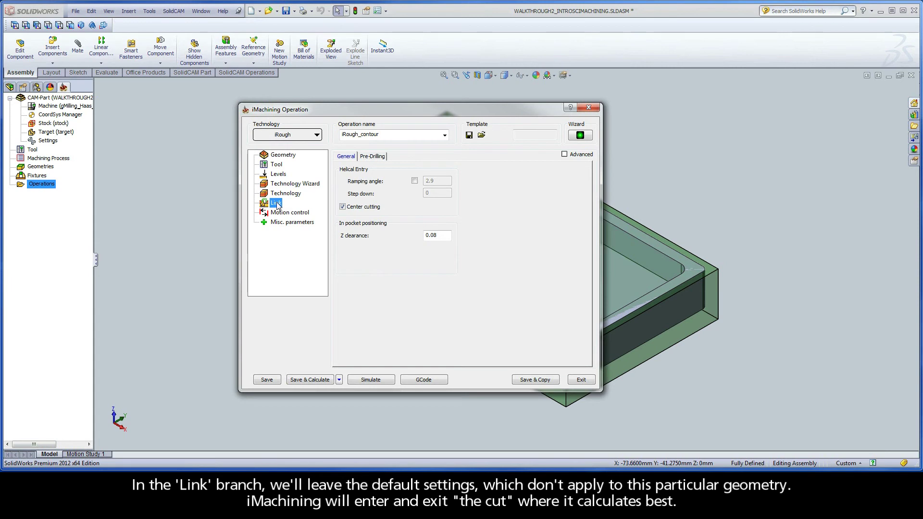
double_click(385, 134)
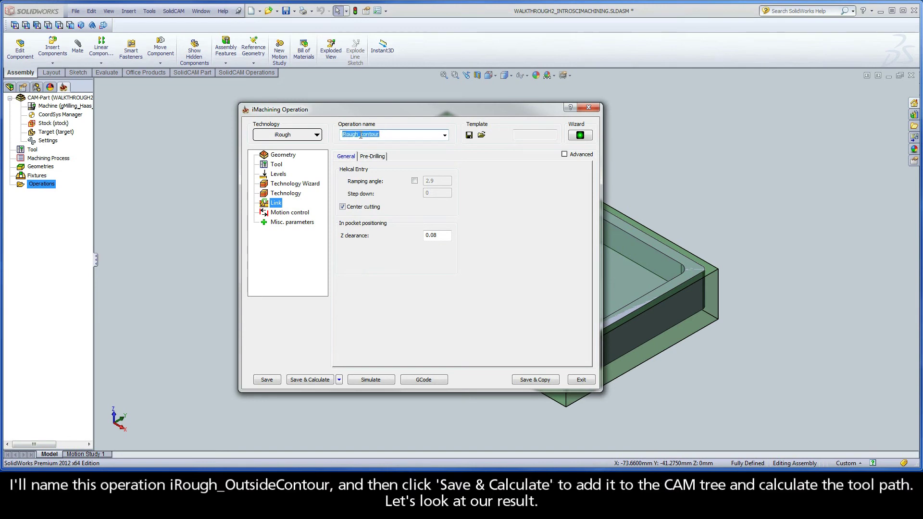
click(363, 135)
text(OutsideC)
key(Delete)
click(301, 379)
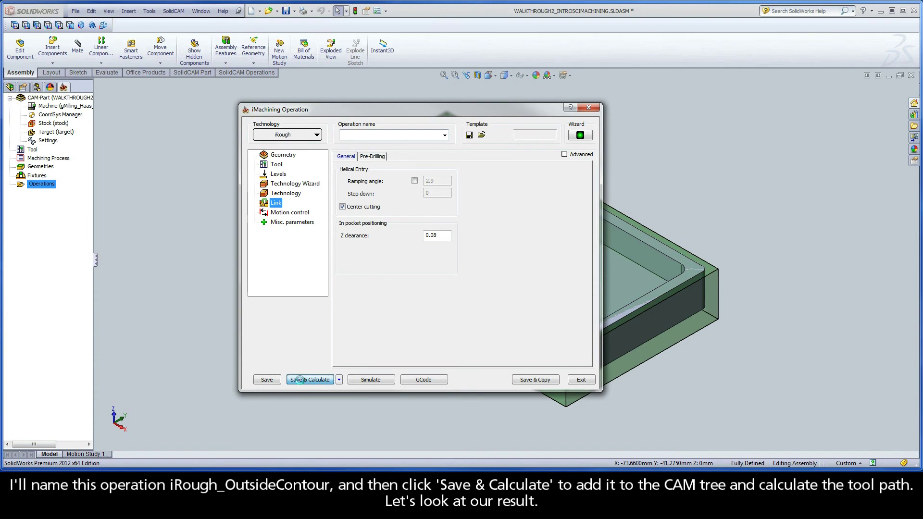
Simulate the outside contour tool path in Host CAD mode, and exit the simulation and the operation.
click(369, 380)
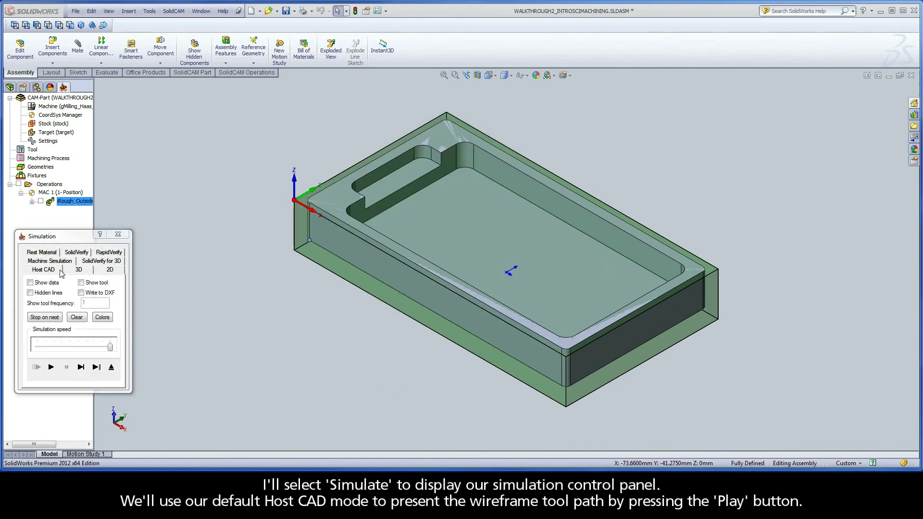
click(52, 368)
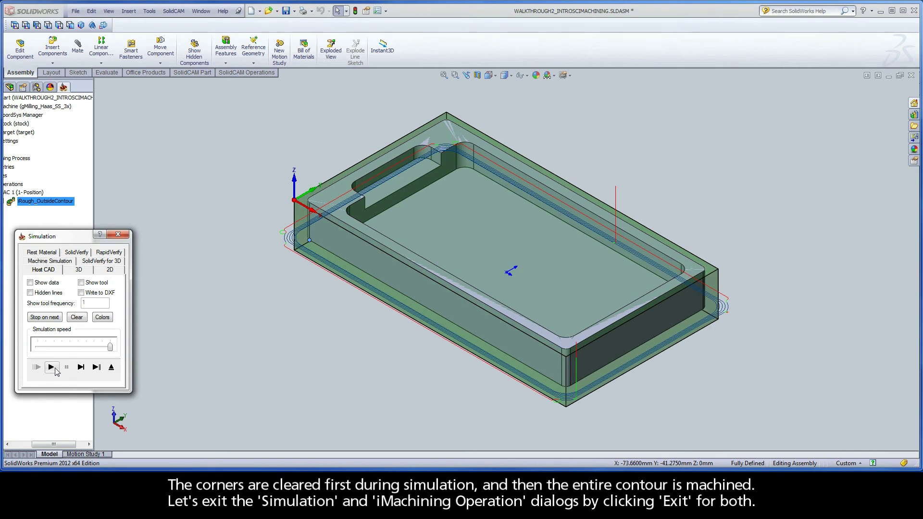
click(112, 367)
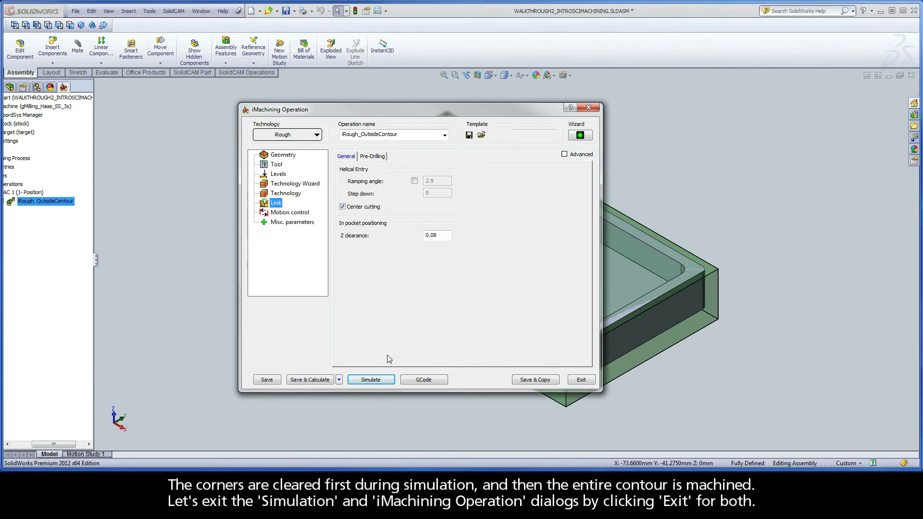
click(580, 380)
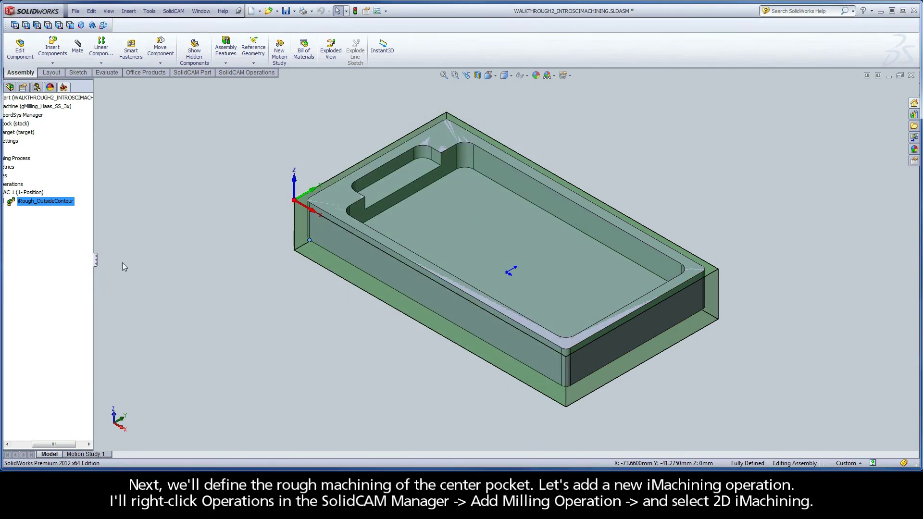
Widen the CAM tree and add a new 2D iMachining operation for roughing the center pocket.
drag(95, 262, 155, 269)
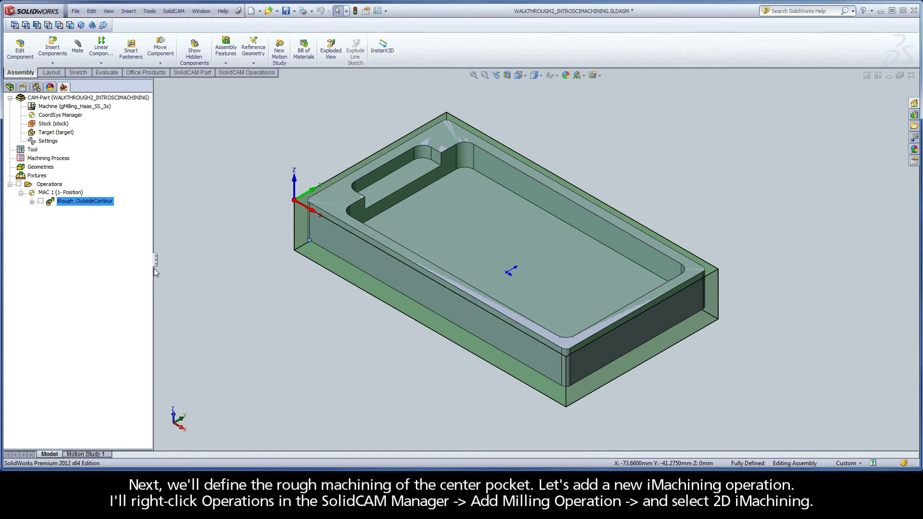
right_click(45, 188)
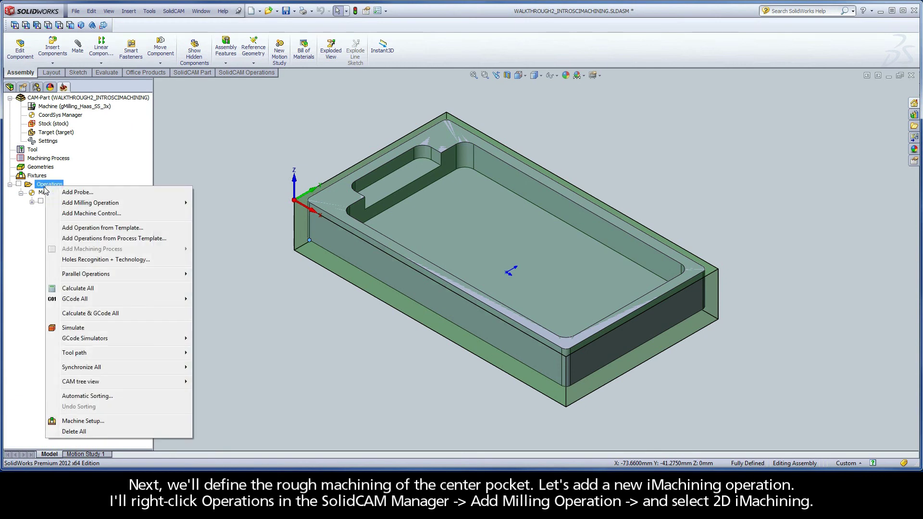
mouse_move(98, 204)
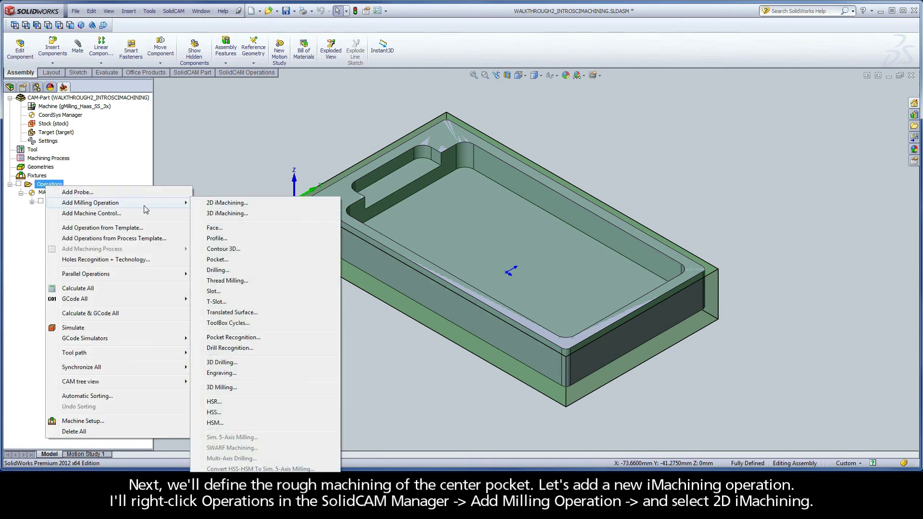
click(225, 207)
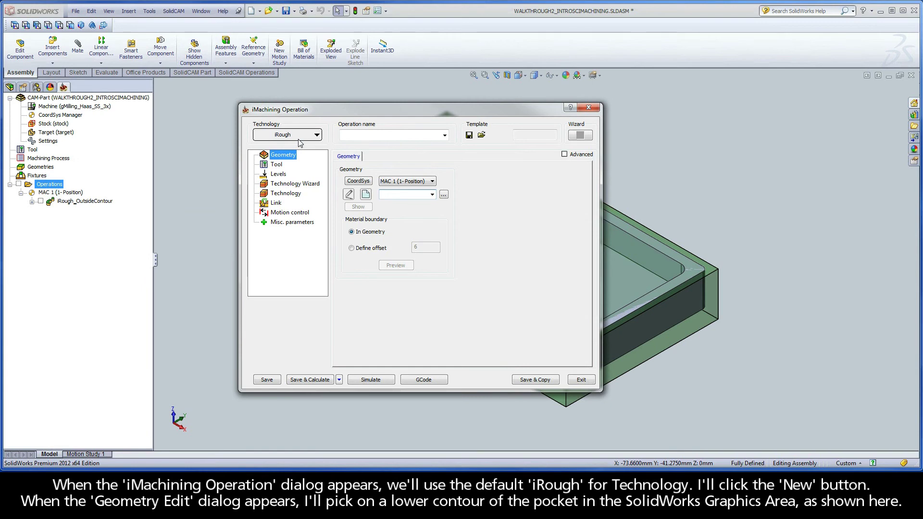
Define a new geometry from the center pocket's lower edge, closing the chain with Auto-constant Z and accepting it as contour1.
click(364, 193)
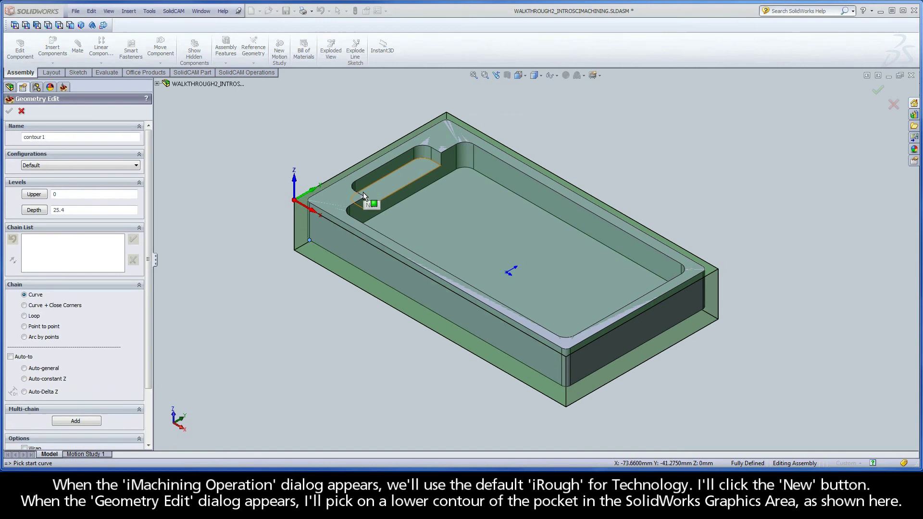
click(635, 267)
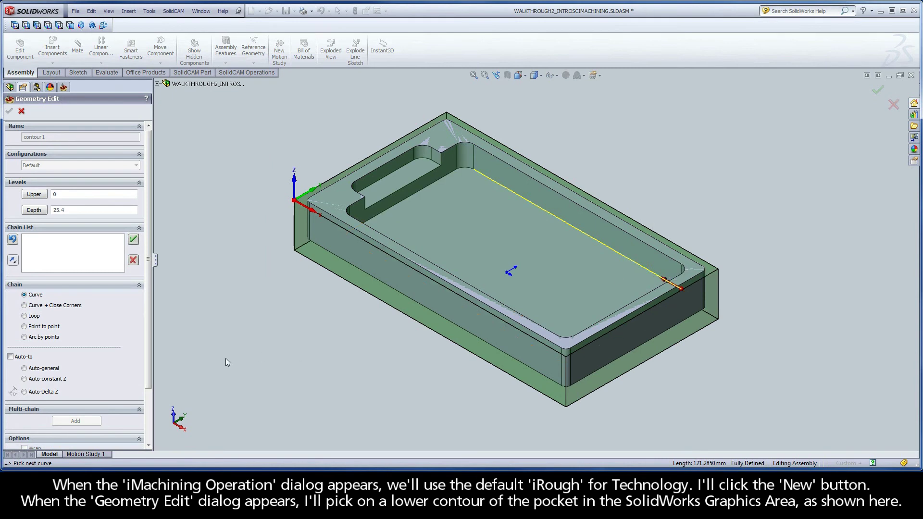
click(41, 381)
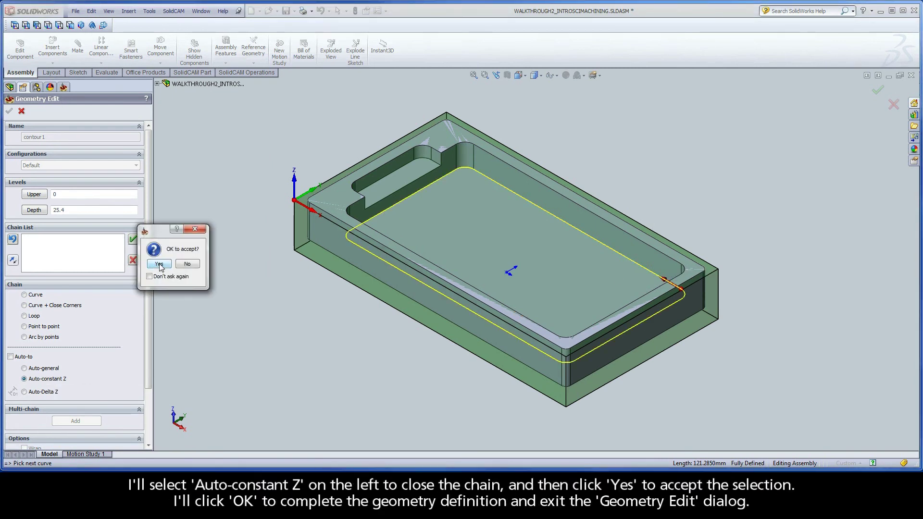
click(159, 264)
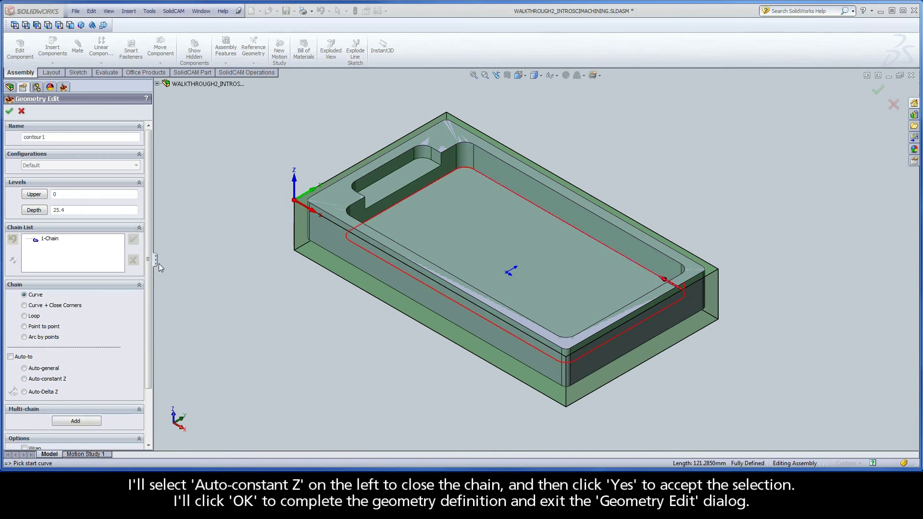
click(9, 112)
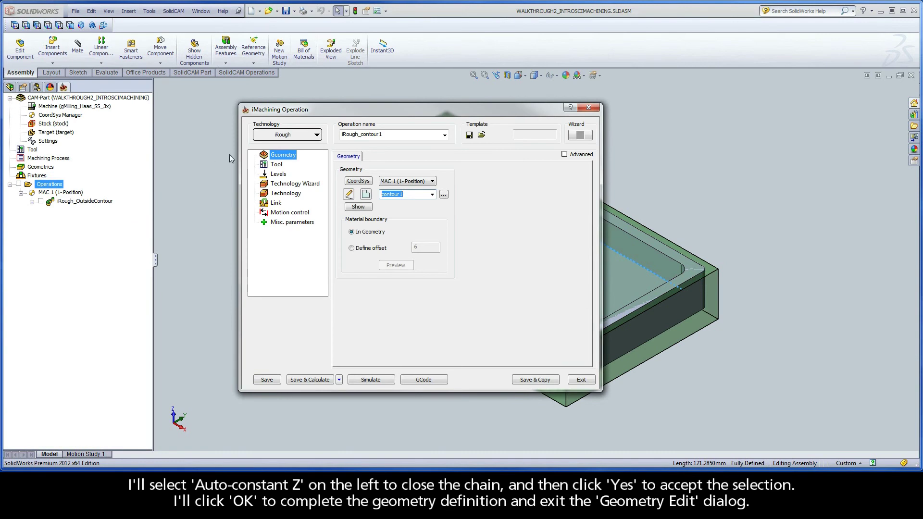
Assign the previous operation's end mill to the center pocket operation, and define the pocket depth by picking the pocket's floor face.
click(277, 165)
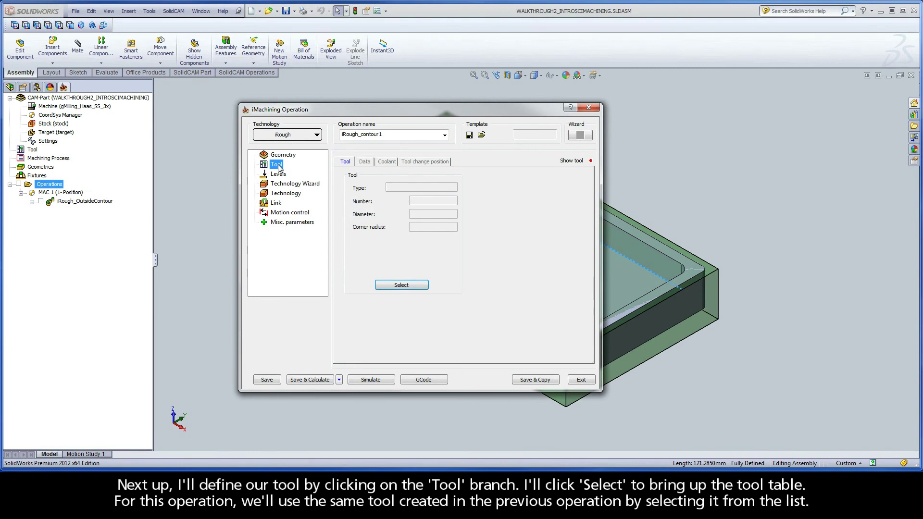
click(391, 286)
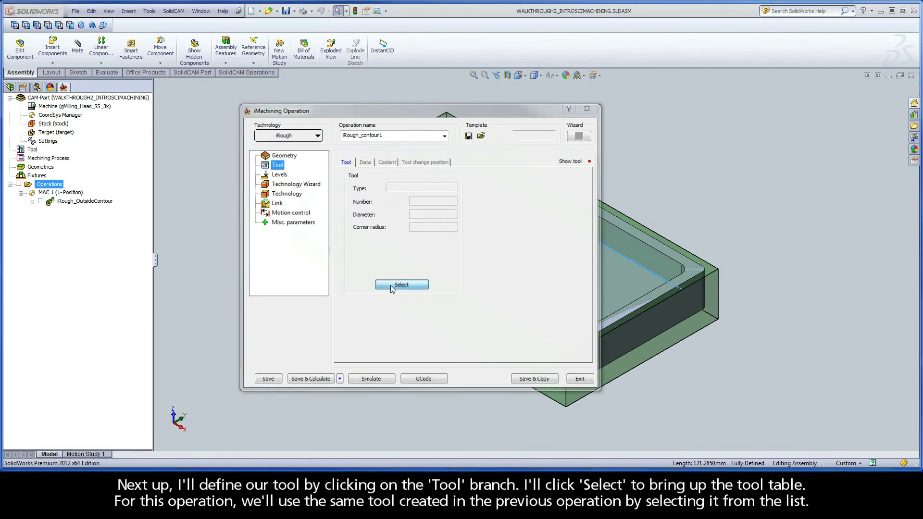
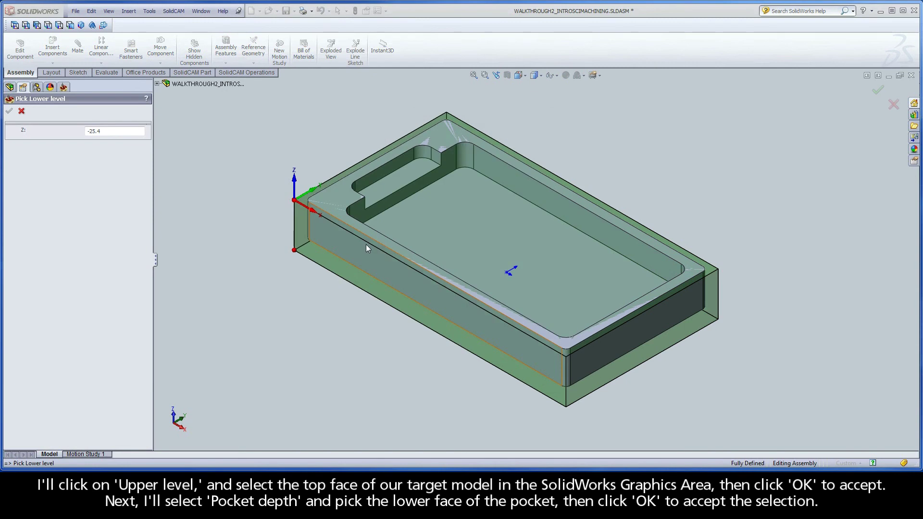
click(426, 232)
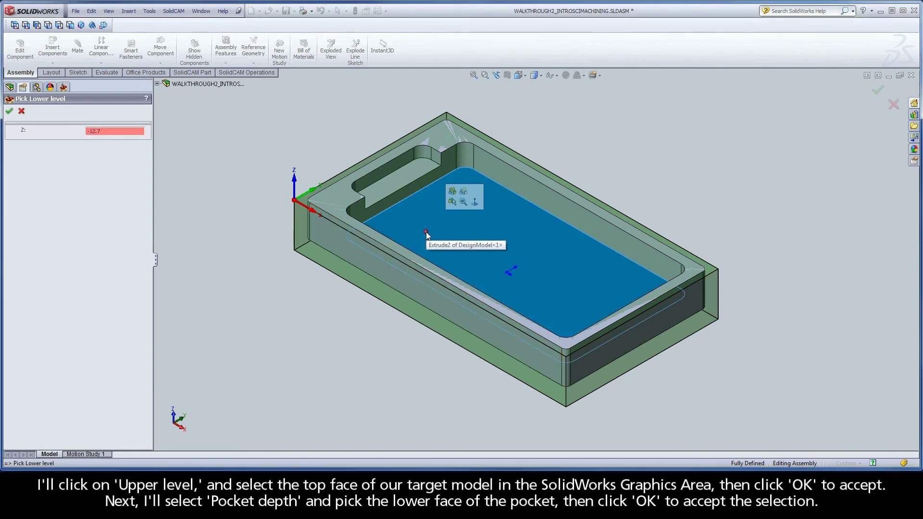
click(9, 111)
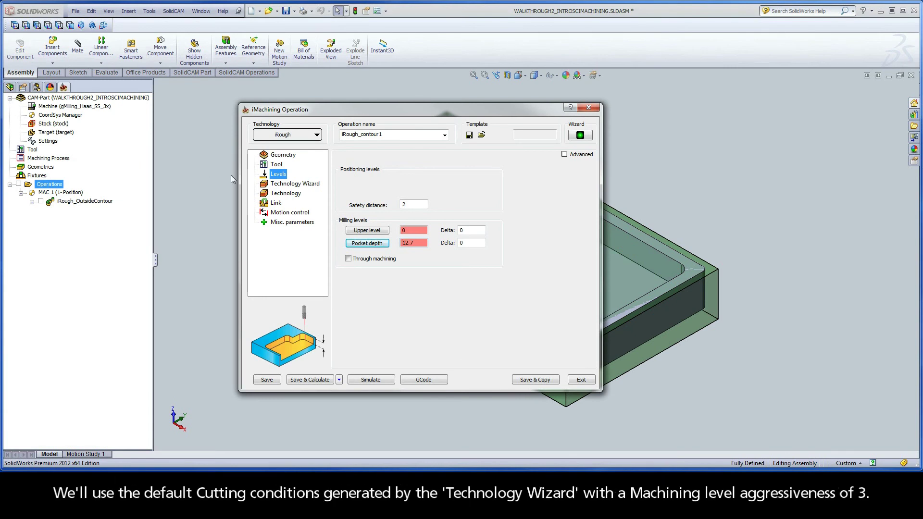
Keep the default cutting conditions, wall offset and helical entry, name the operation iRough_CenterPocket, and save and calculate its tool path.
click(278, 183)
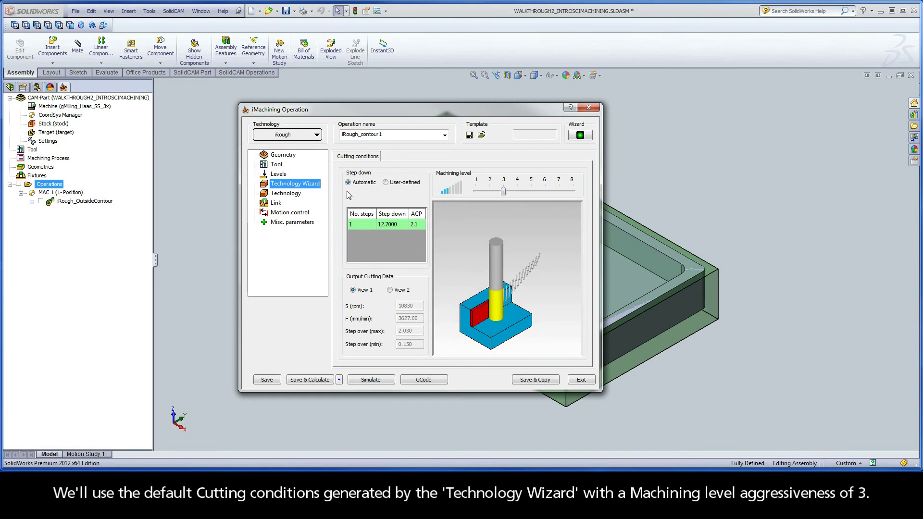
click(285, 195)
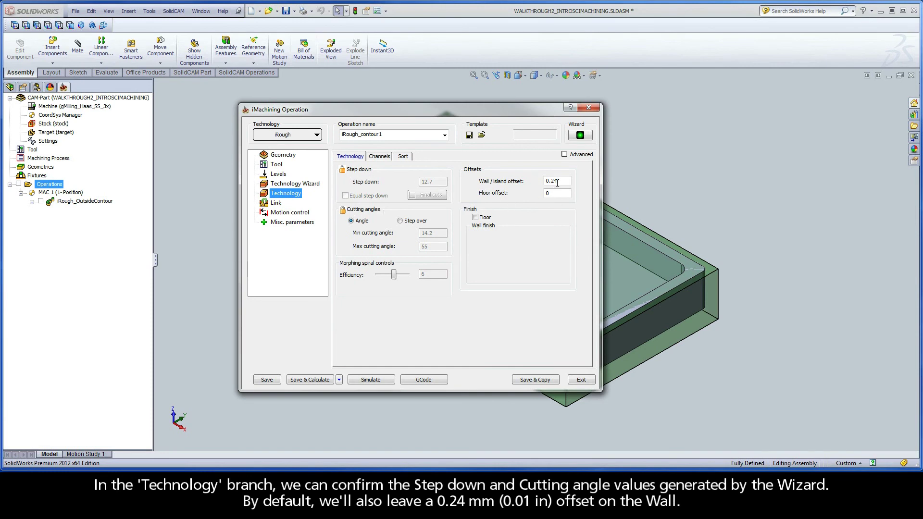
mouse_move(558, 182)
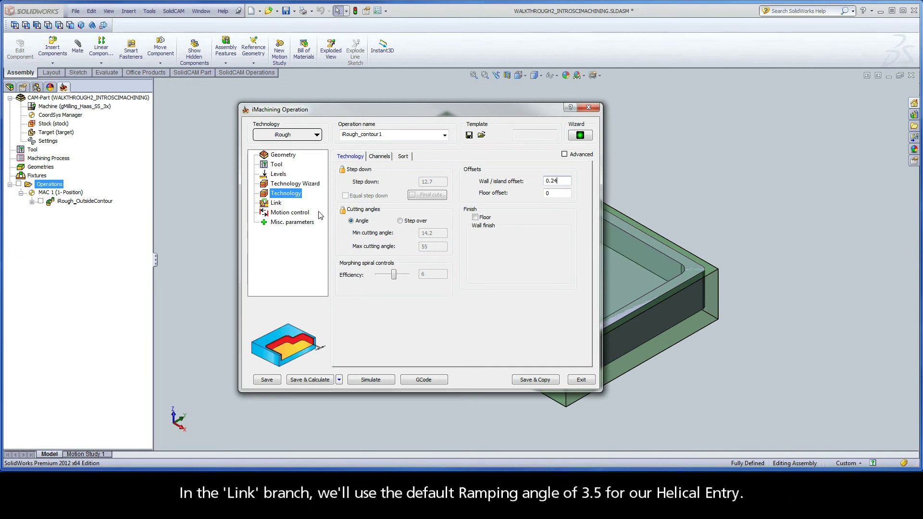
click(276, 204)
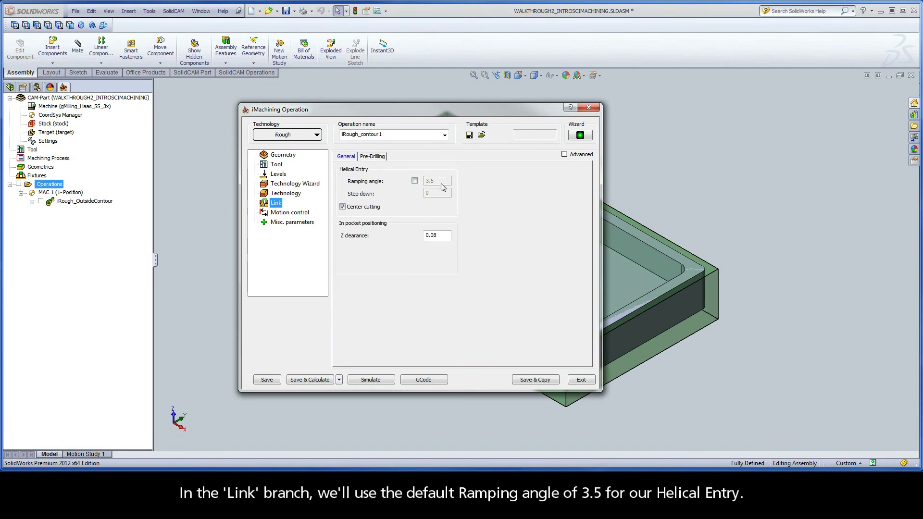
drag(390, 135, 362, 136)
text(CenterPocket)
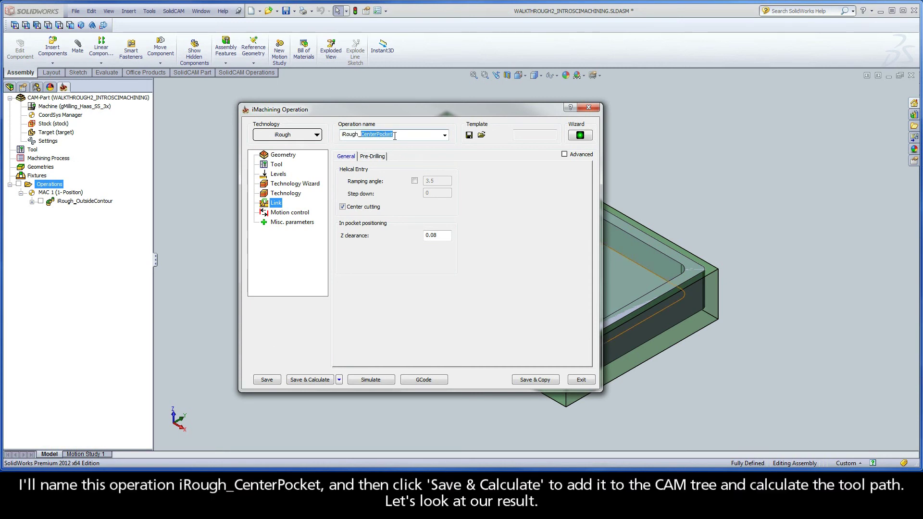
click(305, 381)
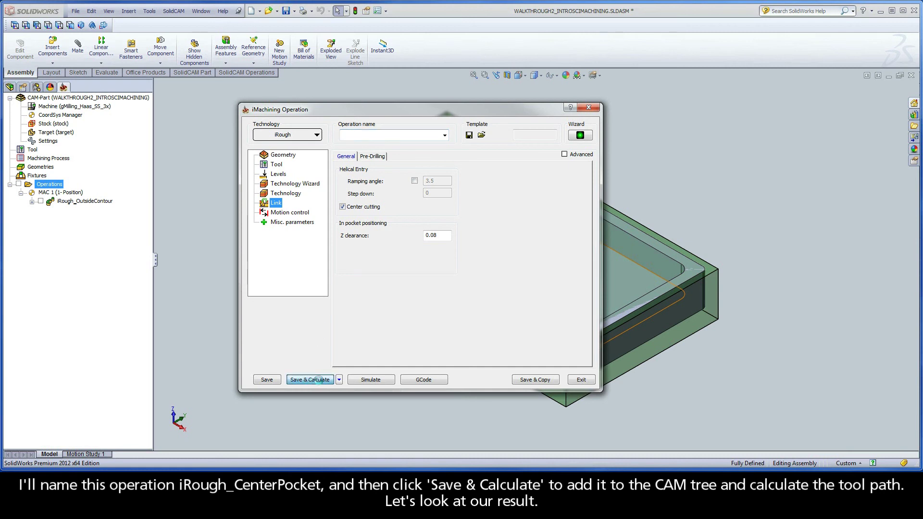
Simulate the center pocket's wireframe tool path in Host CAD mode, and exit the simulation and the operation.
click(371, 379)
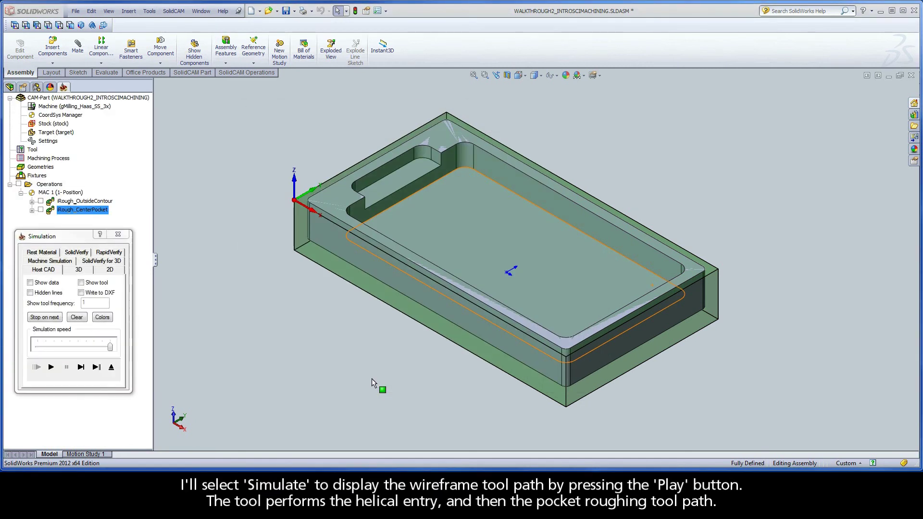
click(51, 367)
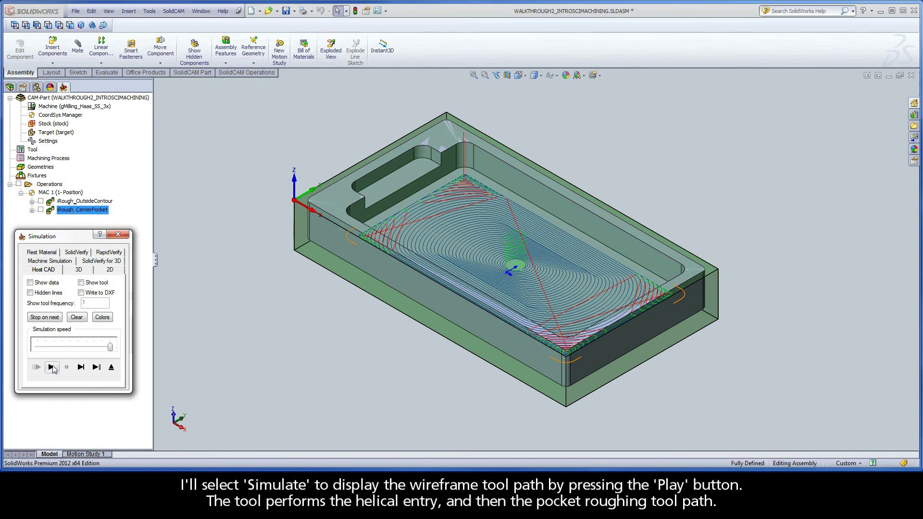
click(111, 368)
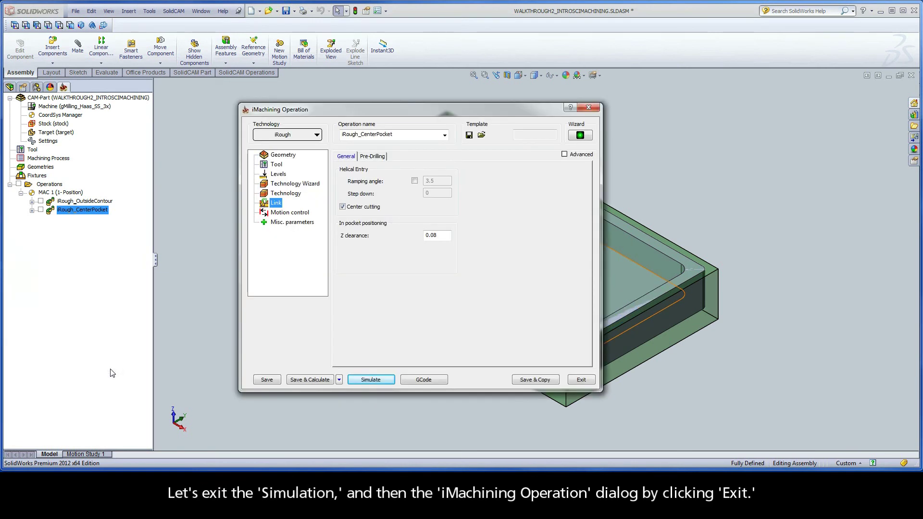
click(579, 380)
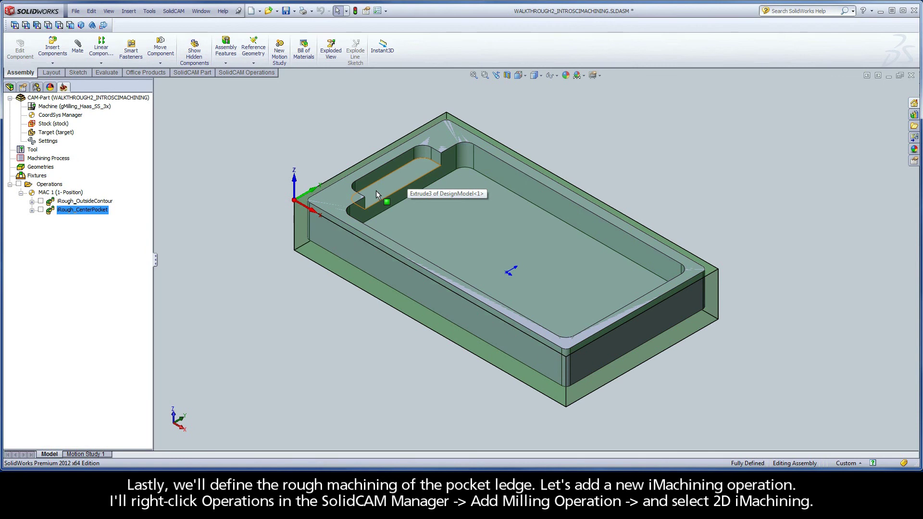
Add another 2D iMachining operation for roughing the pocket ledge.
right_click(49, 184)
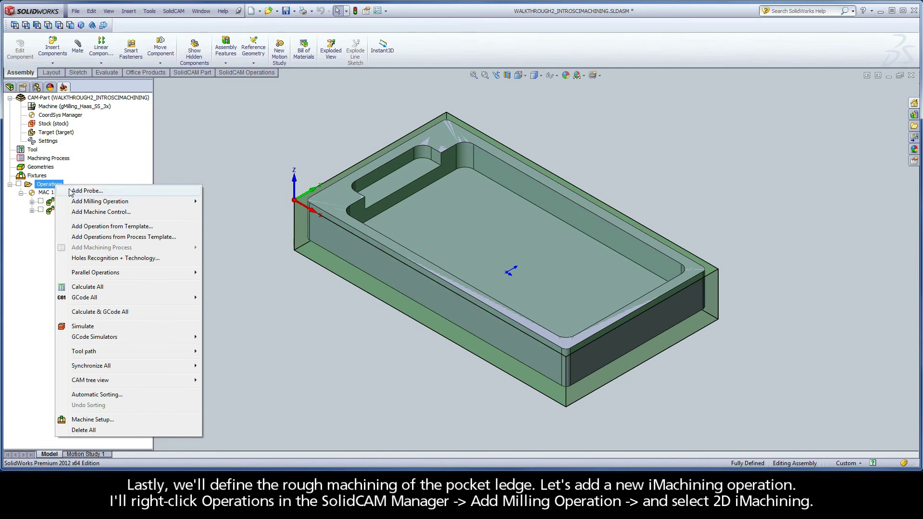
mouse_move(125, 201)
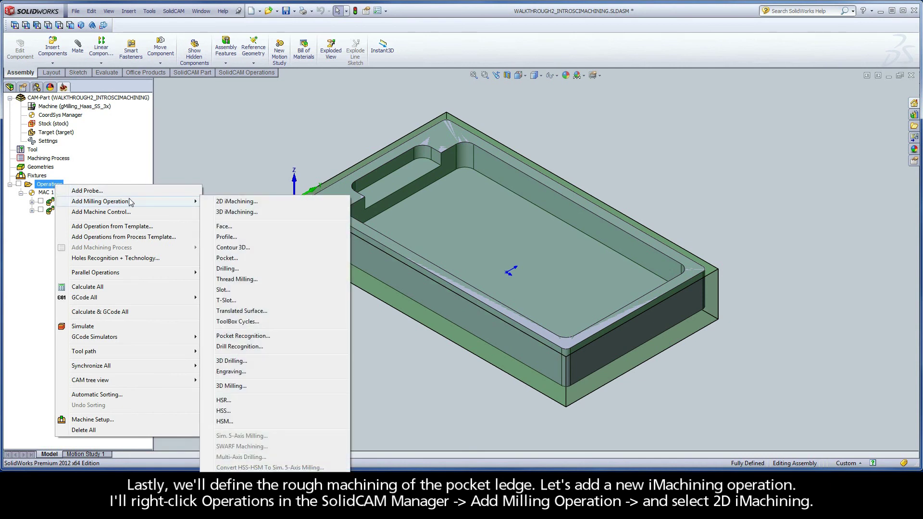
click(229, 204)
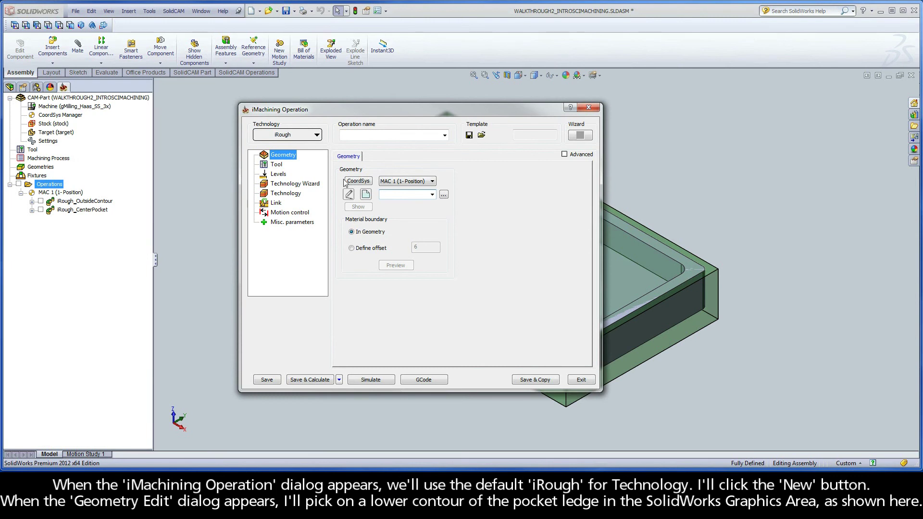
Define a new geometry for the operation as a closed chain around the pocket ledge's lower contour, using Auto-constant Z.
click(365, 193)
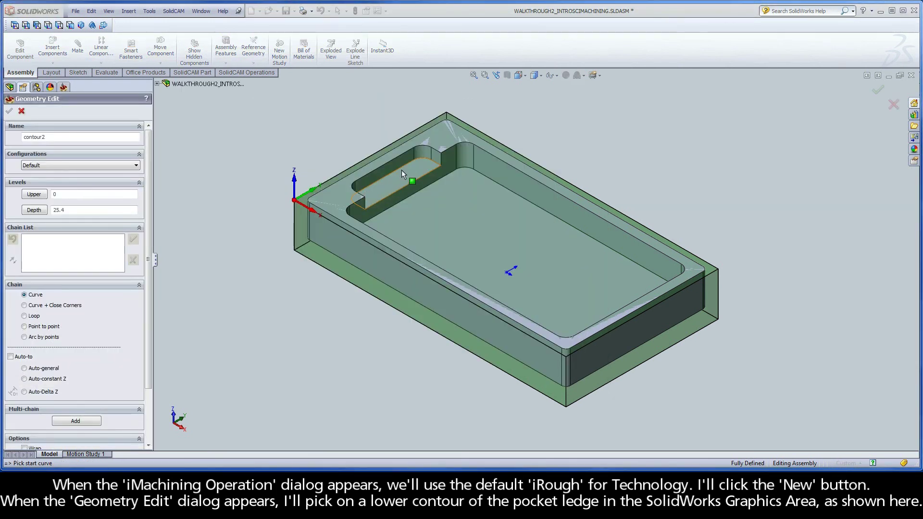
click(403, 170)
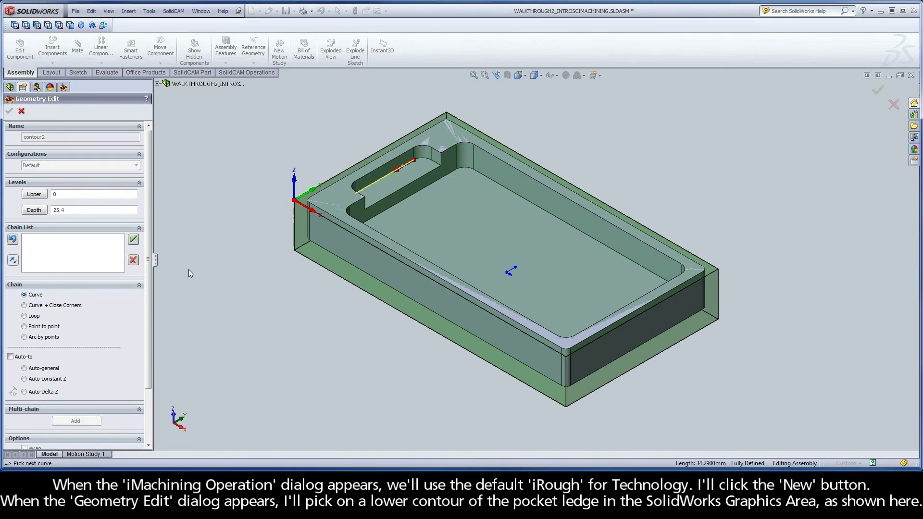
click(39, 380)
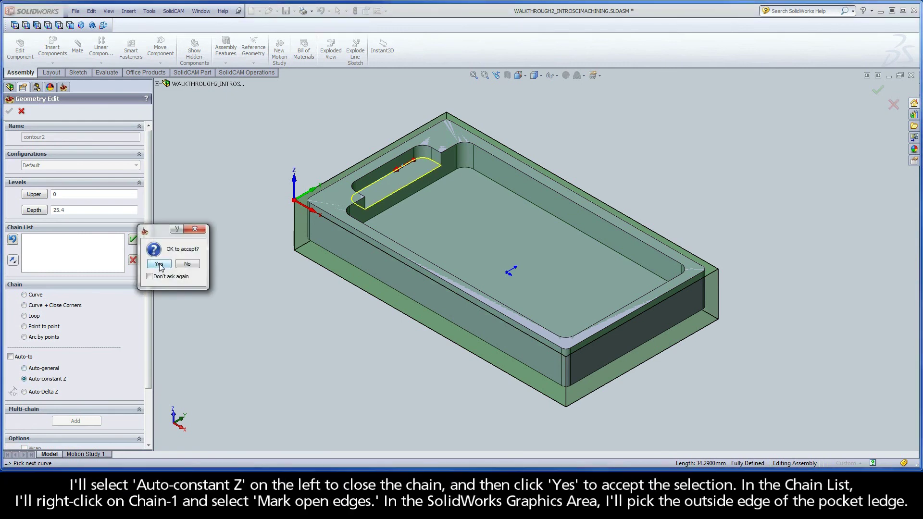
click(159, 264)
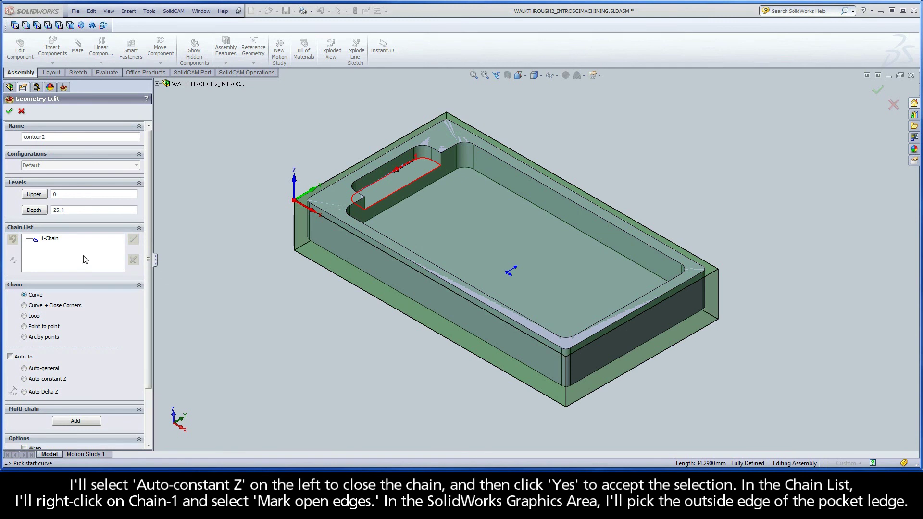
Mark the ledge chain's edge facing the center pocket as open, and accept the geometry.
right_click(54, 244)
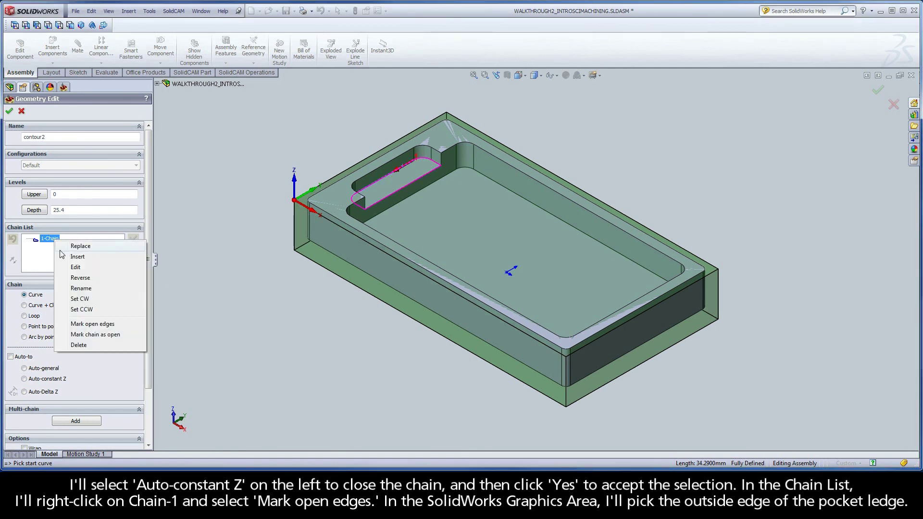
click(86, 324)
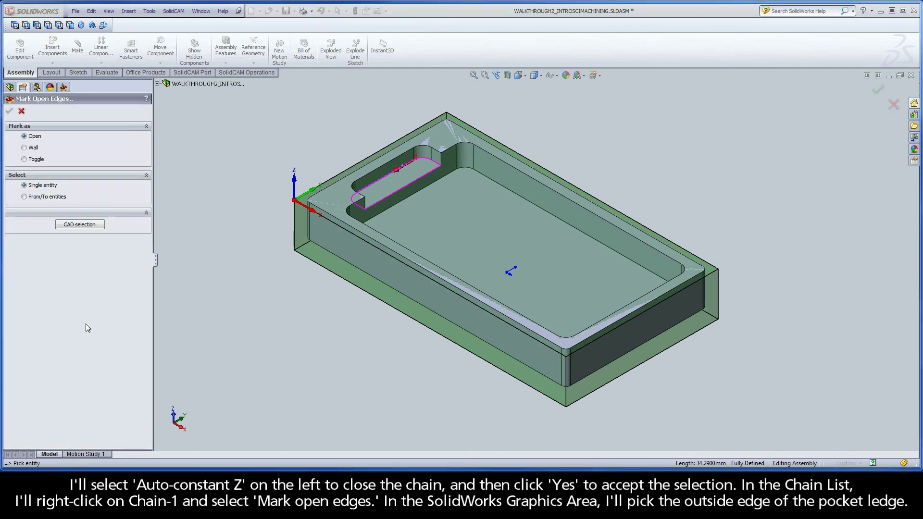
click(399, 191)
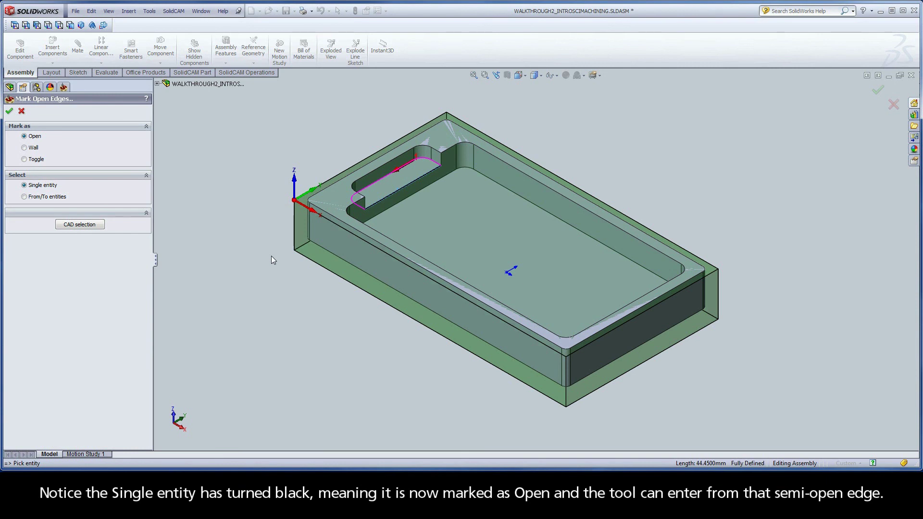
click(9, 112)
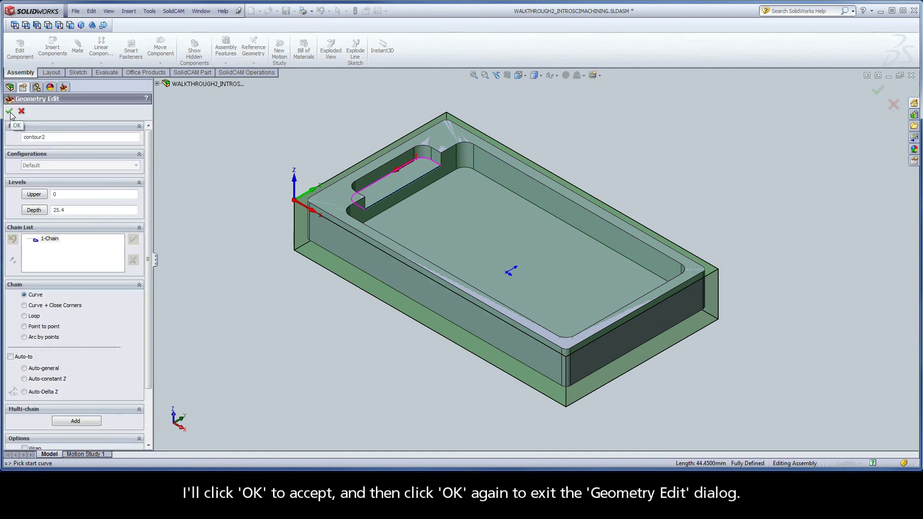
click(9, 112)
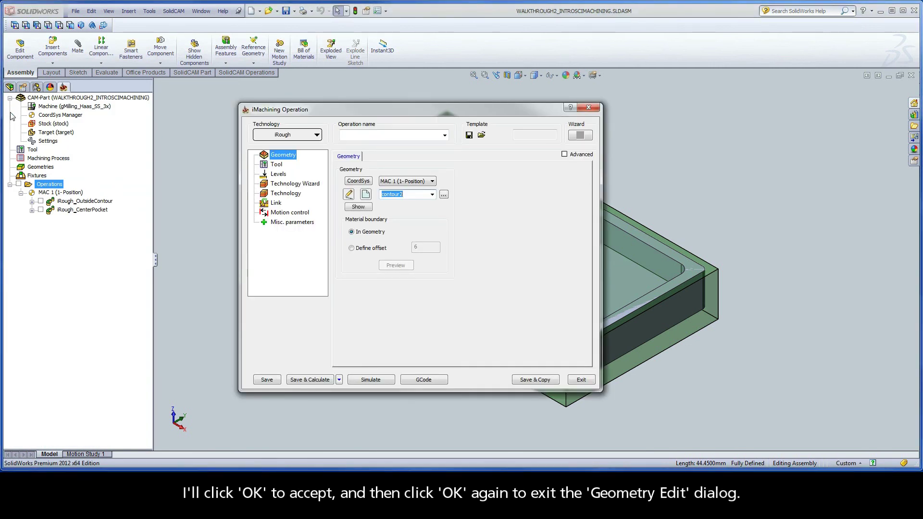
Assign the previous operations' 9.5 mm end mill, tool number 1, to the pocket ledge operation.
click(277, 165)
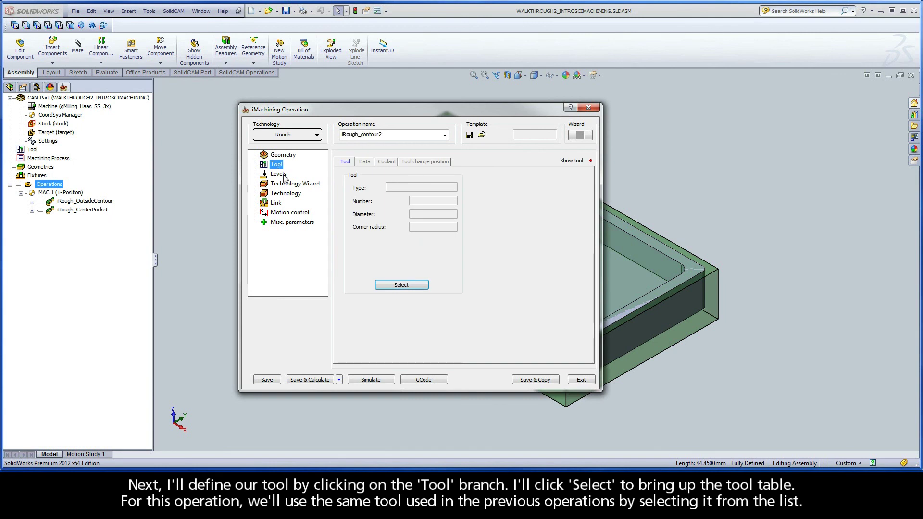
click(390, 285)
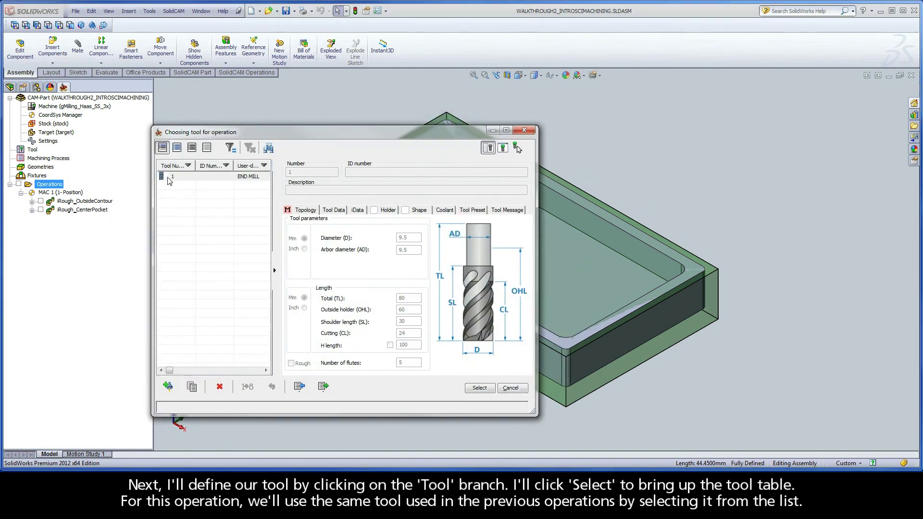
click(262, 178)
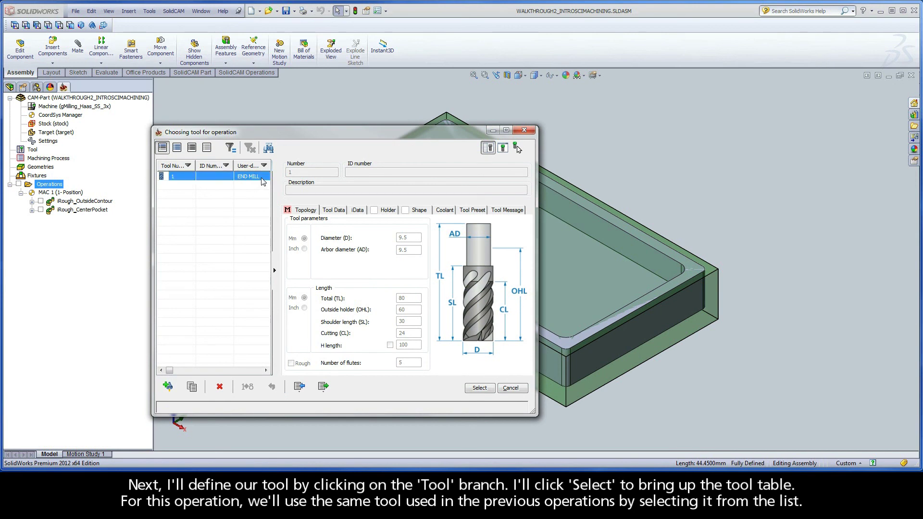
click(479, 389)
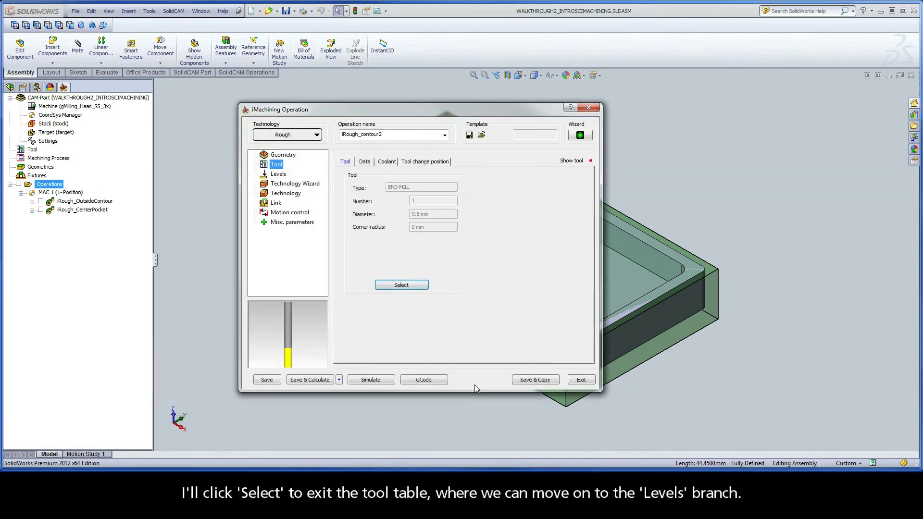
Define the milling levels by picking the model's top face as upper level and the ledge's floor face as pocket depth.
click(278, 175)
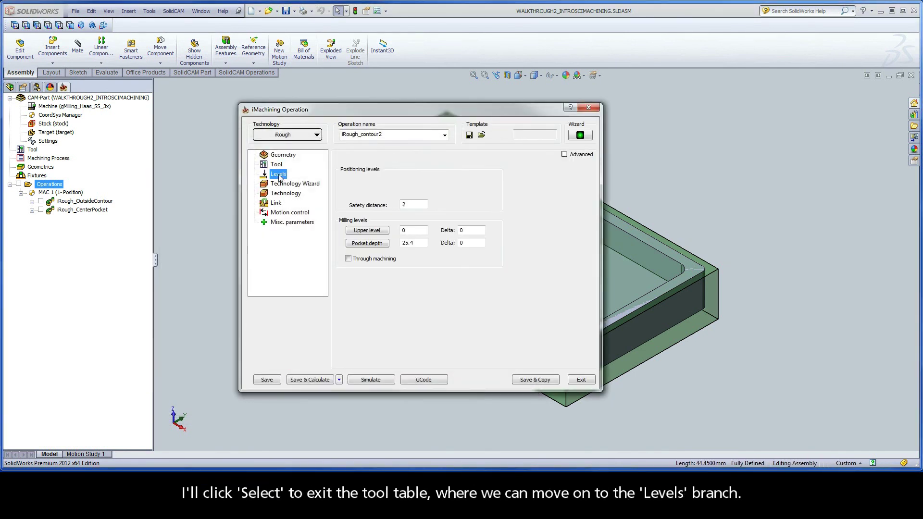
click(364, 231)
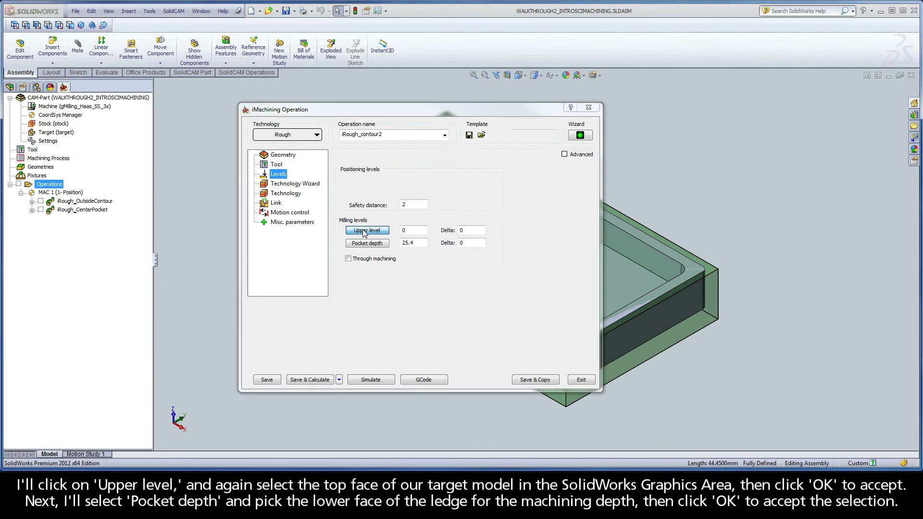
click(336, 196)
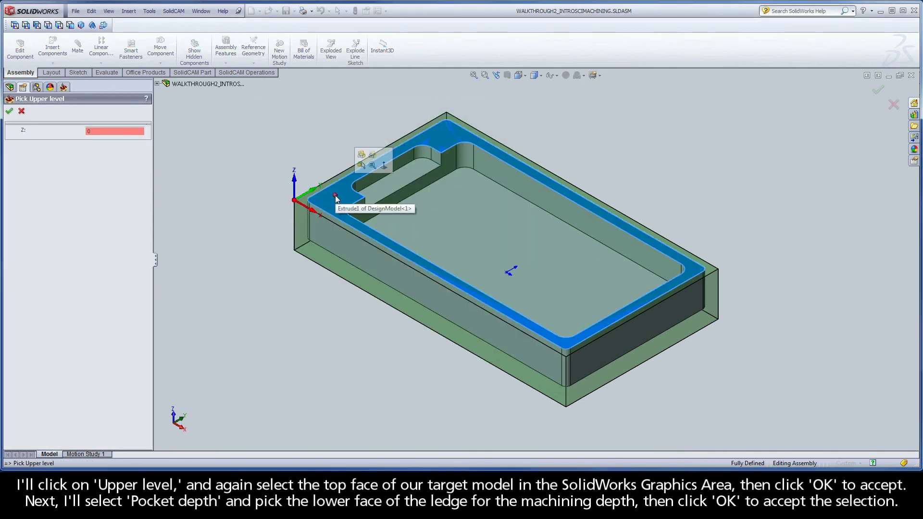
click(9, 112)
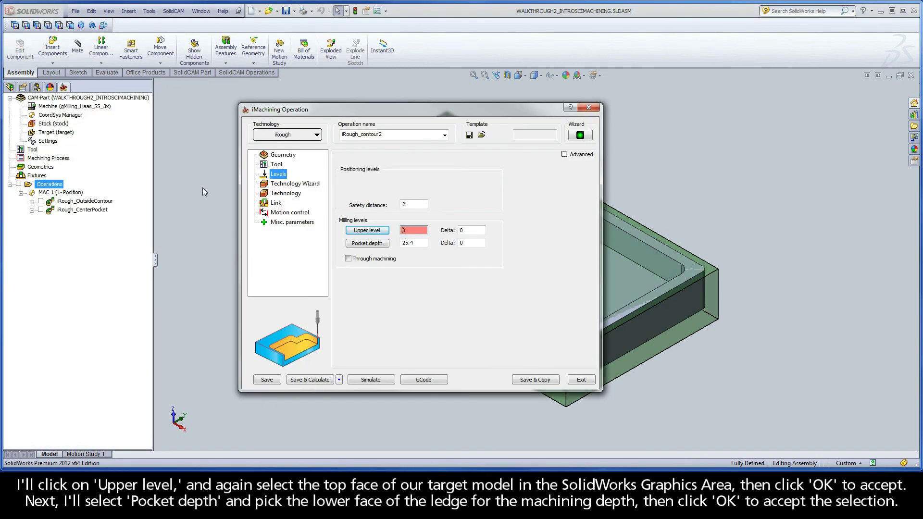
click(366, 244)
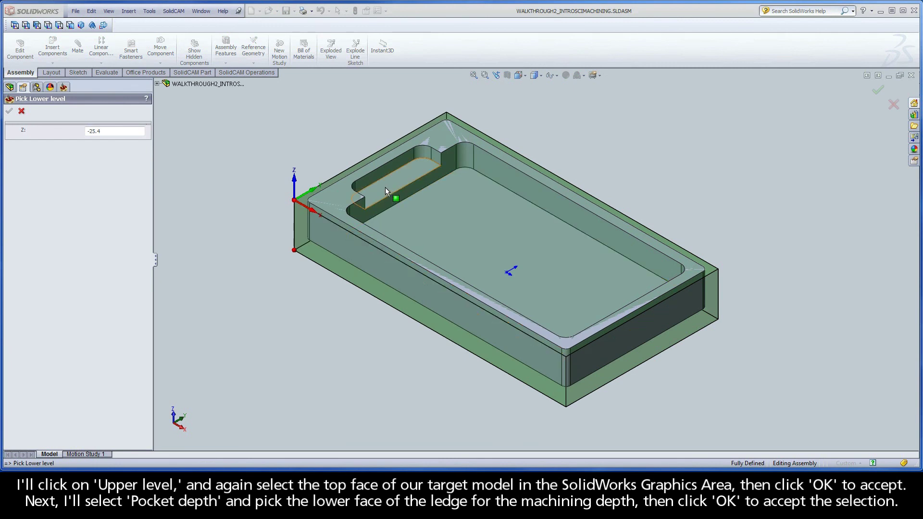
click(385, 191)
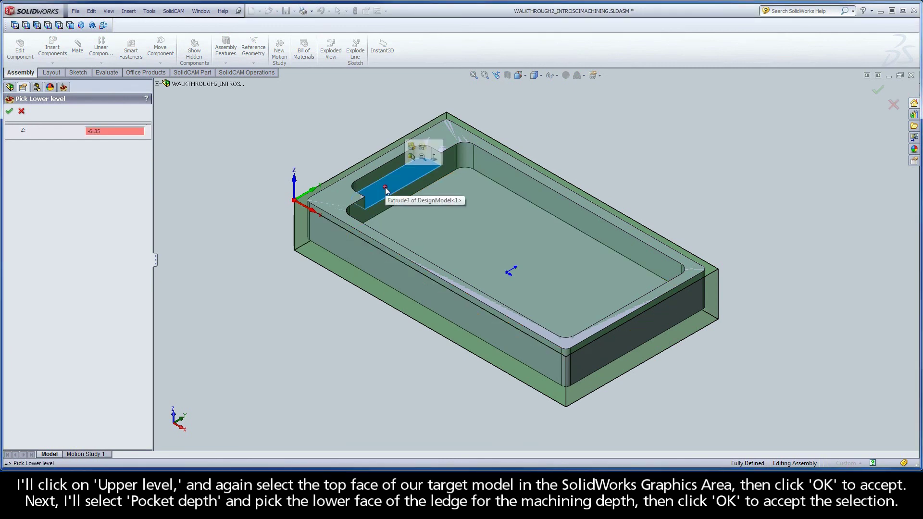
click(9, 112)
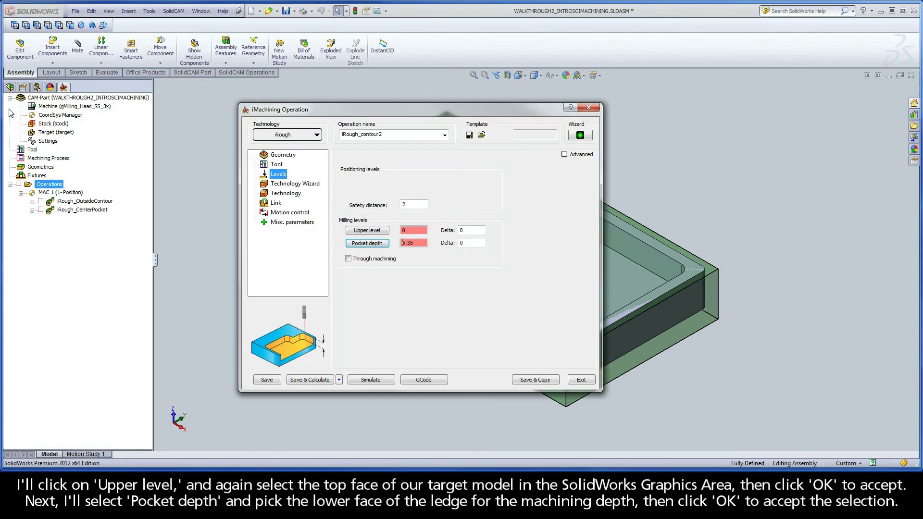
Keep the default cutting conditions, wall offset and link settings, name the operation iRough_PocketLedge, and save and calculate its tool path.
click(285, 185)
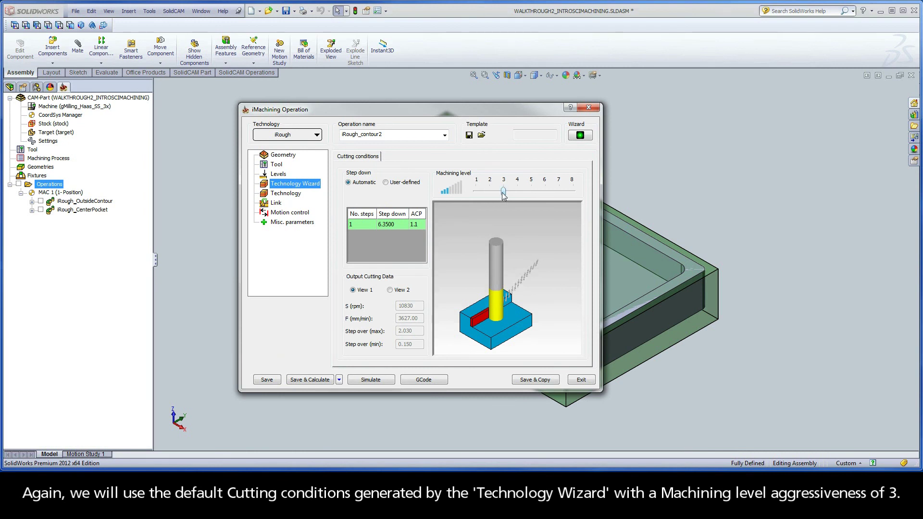
click(301, 193)
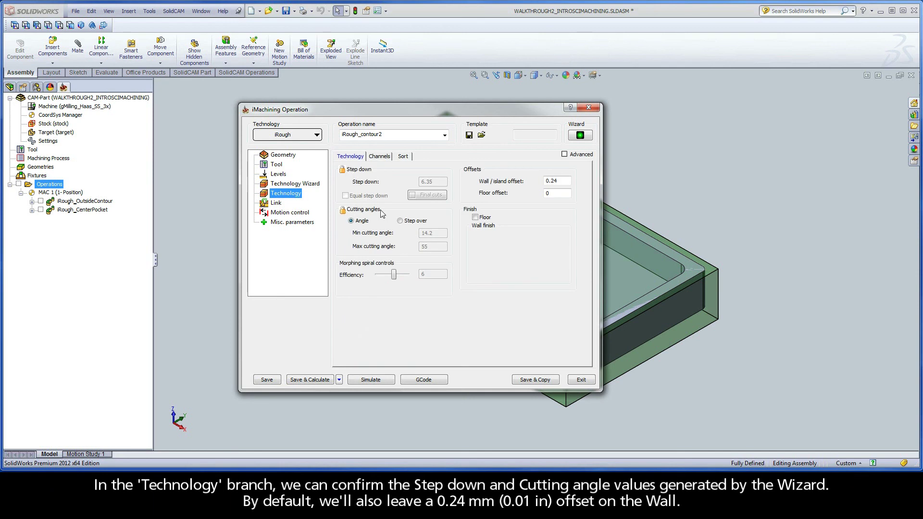
click(561, 180)
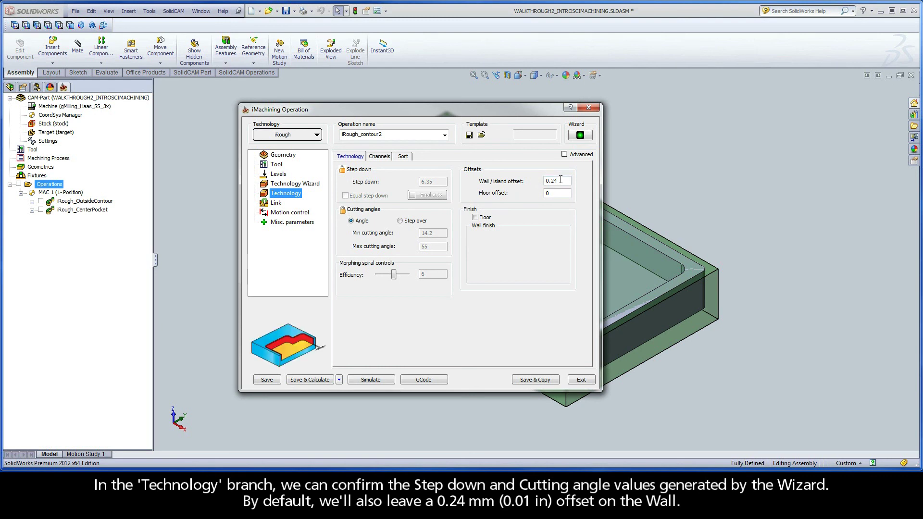
click(277, 204)
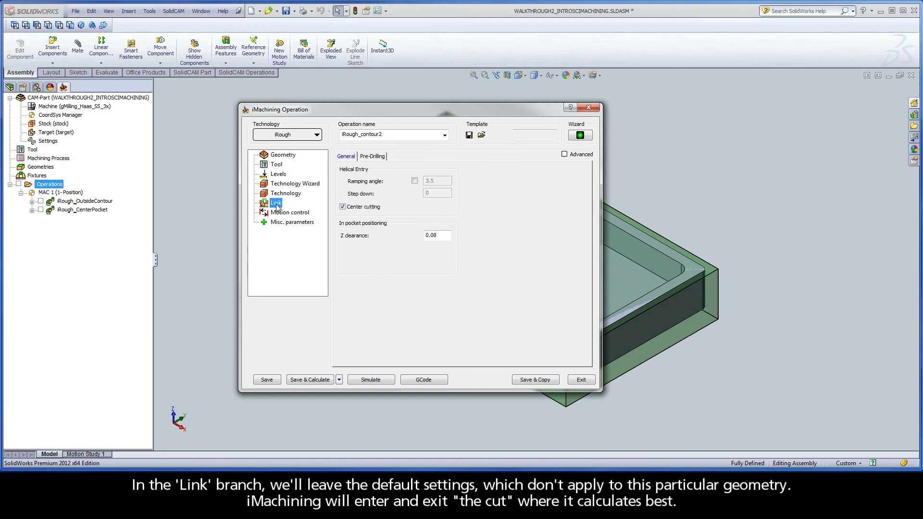
double_click(387, 134)
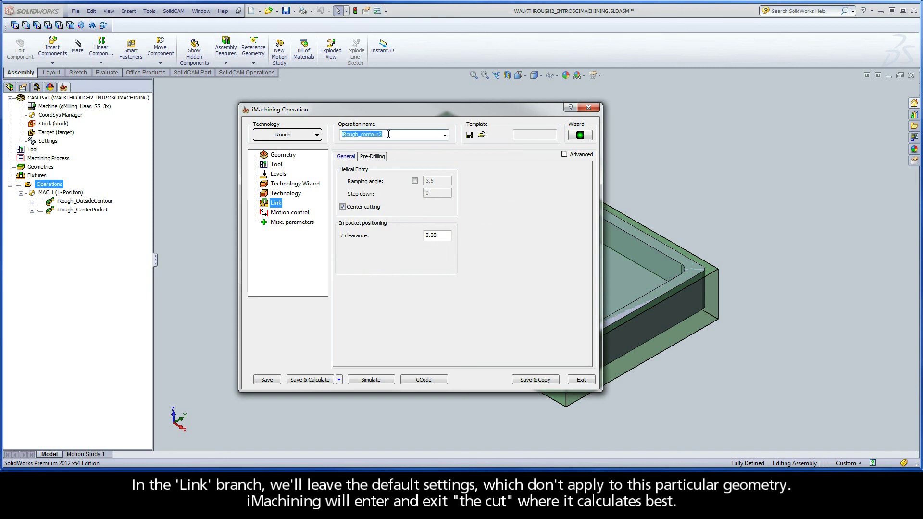
drag(388, 134, 363, 136)
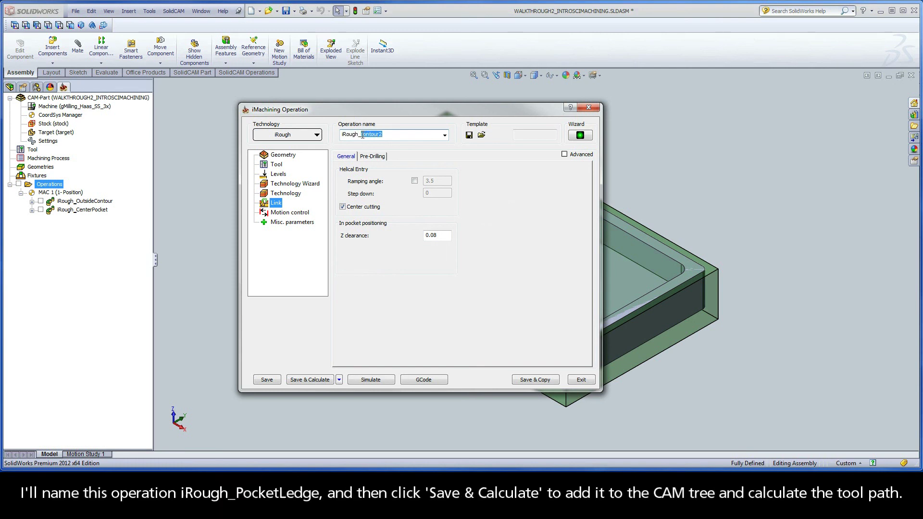
text(PocketLedge)
click(304, 379)
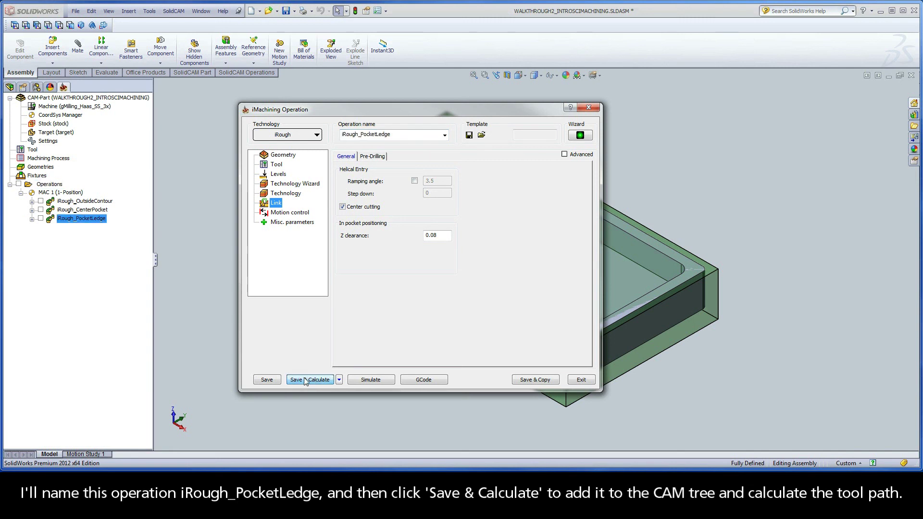
Simulate the wireframe tool paths of all three iRough operations in Host CAD mode, one operation at a time.
click(371, 379)
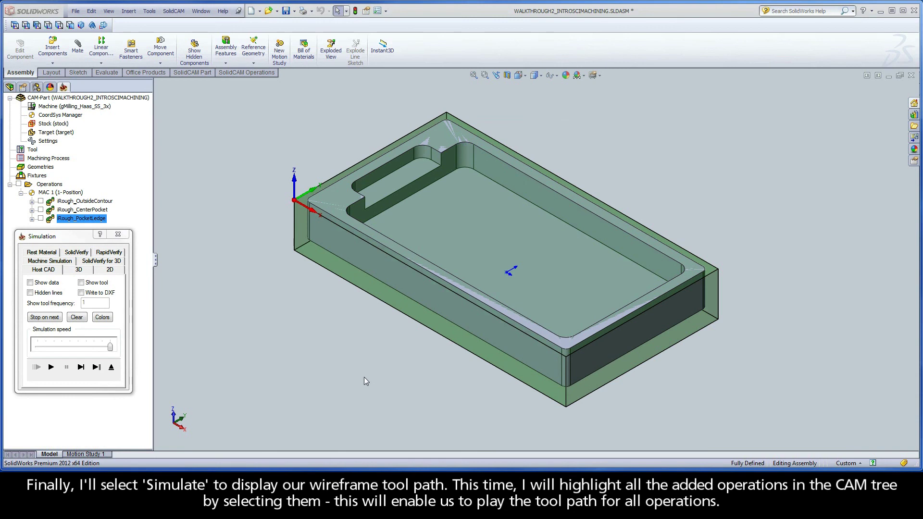
click(74, 202)
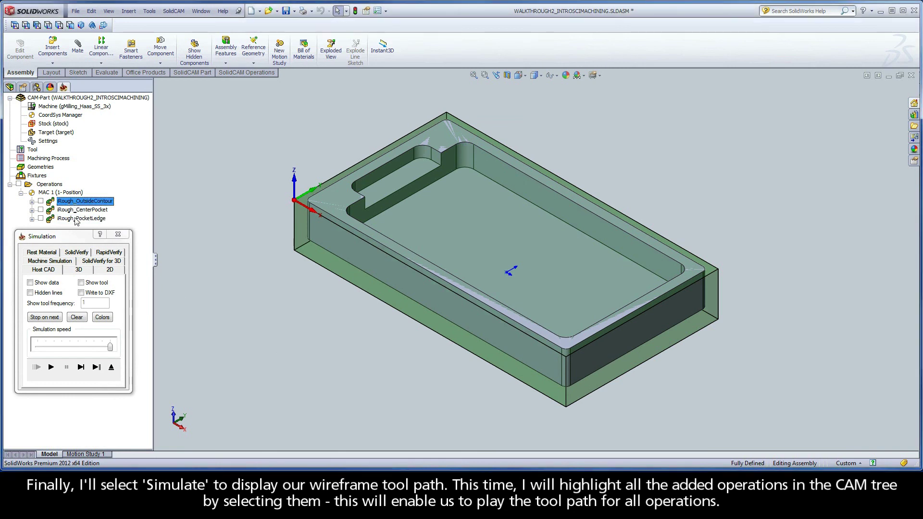
shift+click(76, 219)
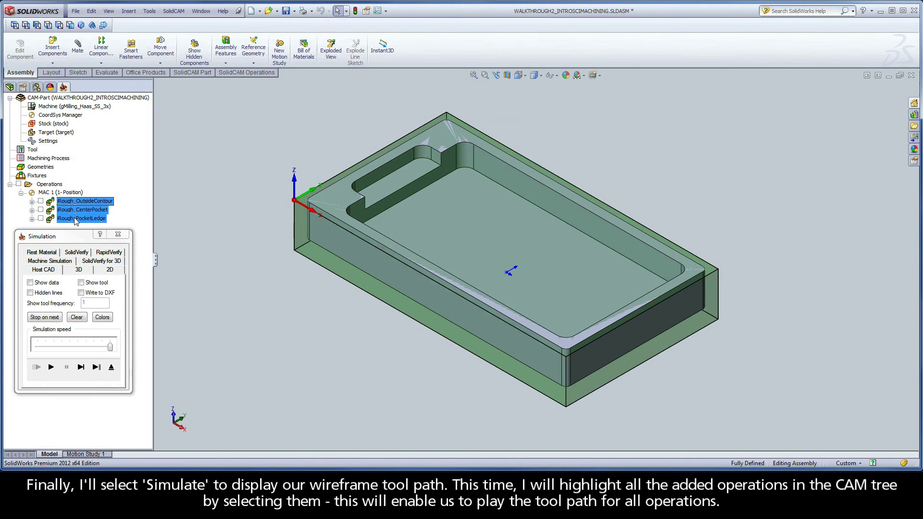
click(97, 368)
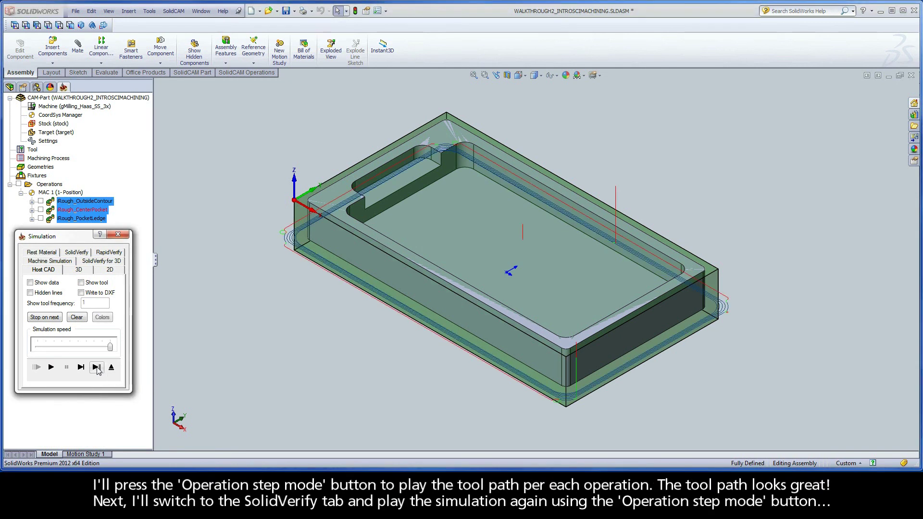
click(97, 367)
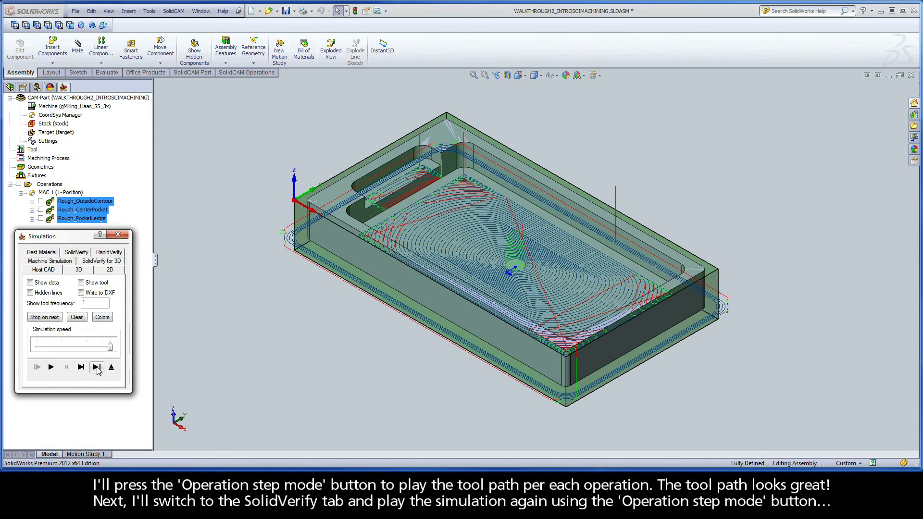
Simulate all three operations on the solid stock in SolidVerify mode, operation by operation, and exit the simulation and the operation.
click(75, 254)
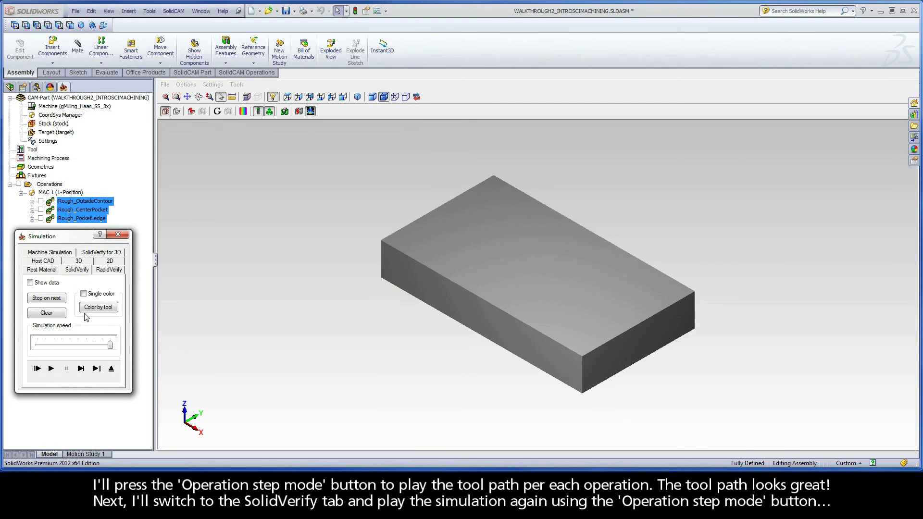
click(96, 369)
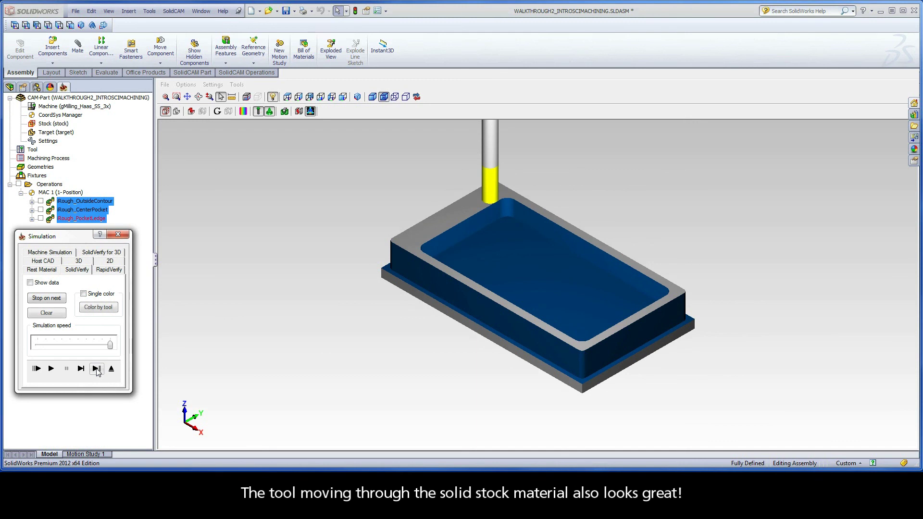
click(97, 368)
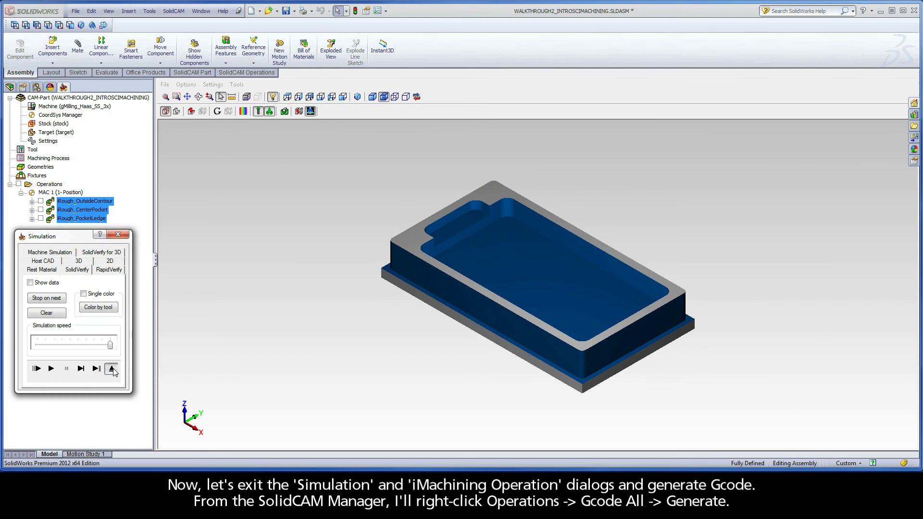
click(112, 370)
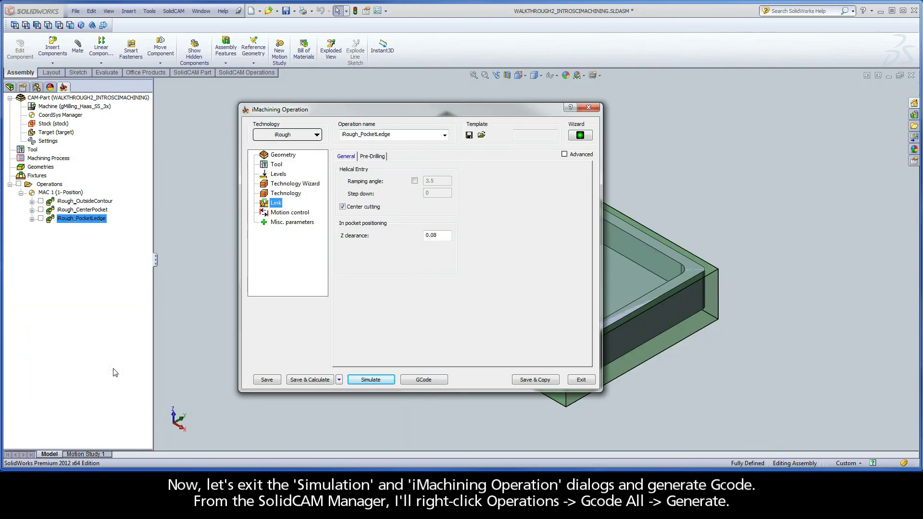
click(579, 380)
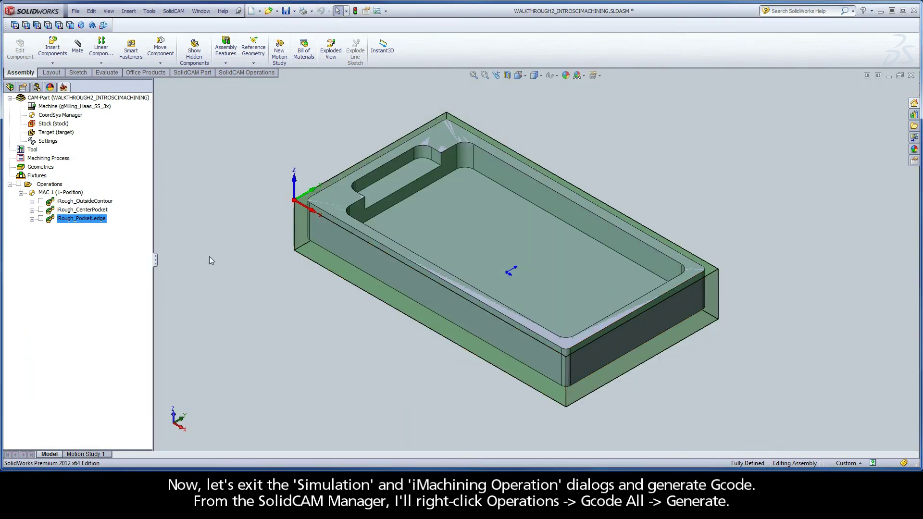
Generate the G-code for all operations, and look over the resulting NC file.
right_click(46, 186)
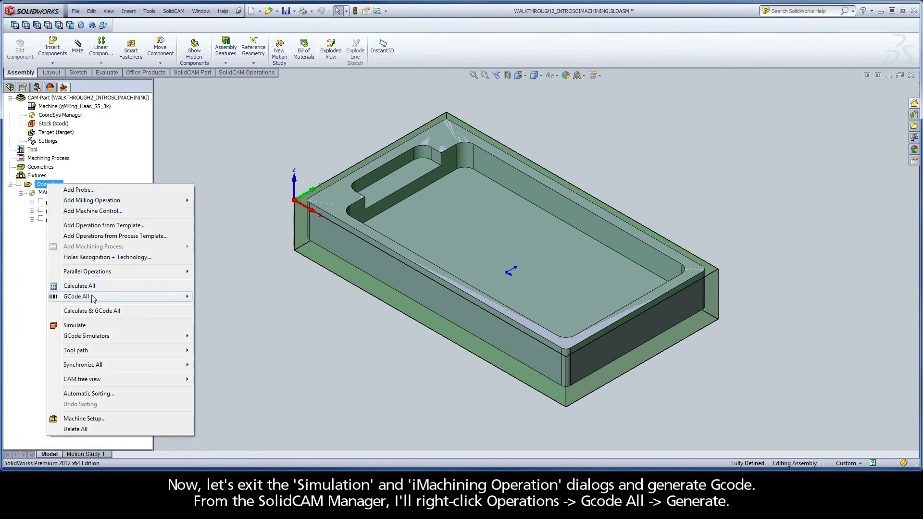
mouse_move(119, 295)
click(217, 297)
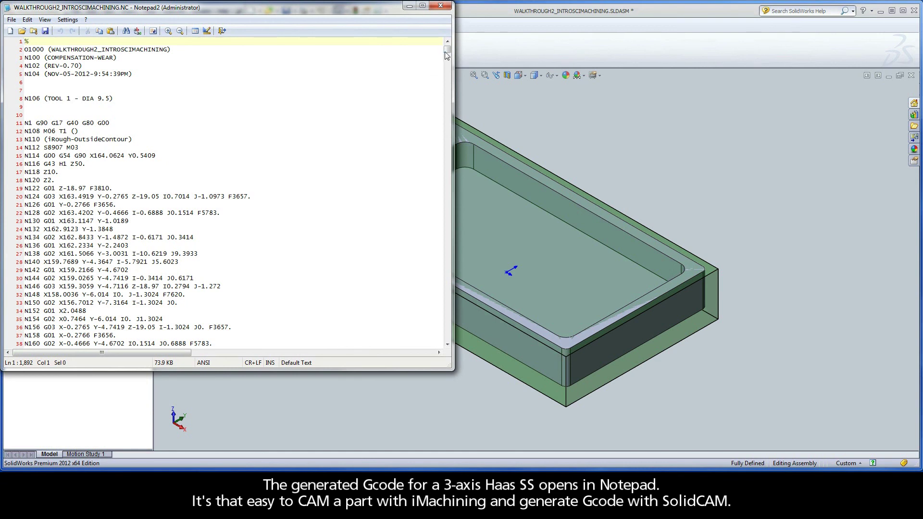
mouse_move(446, 49)
mouse_down()
mouse_move(447, 342)
mouse_move(445, 49)
mouse_up()
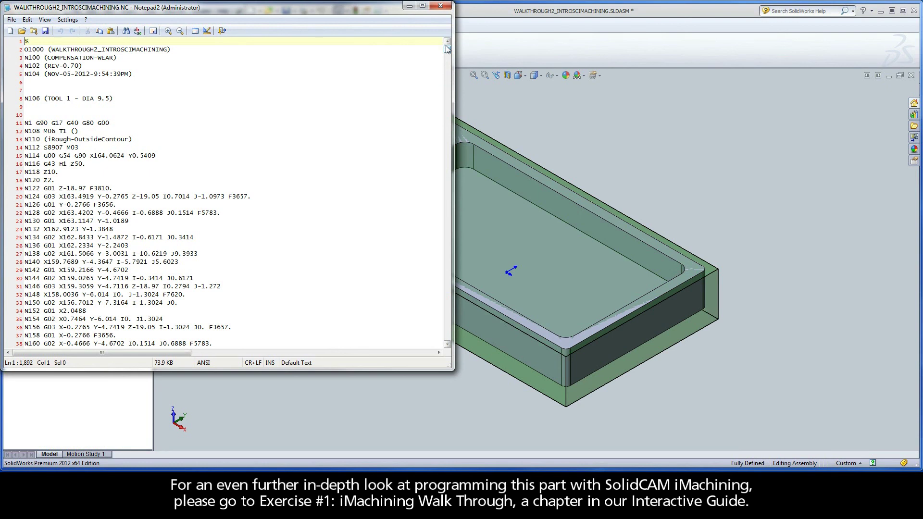